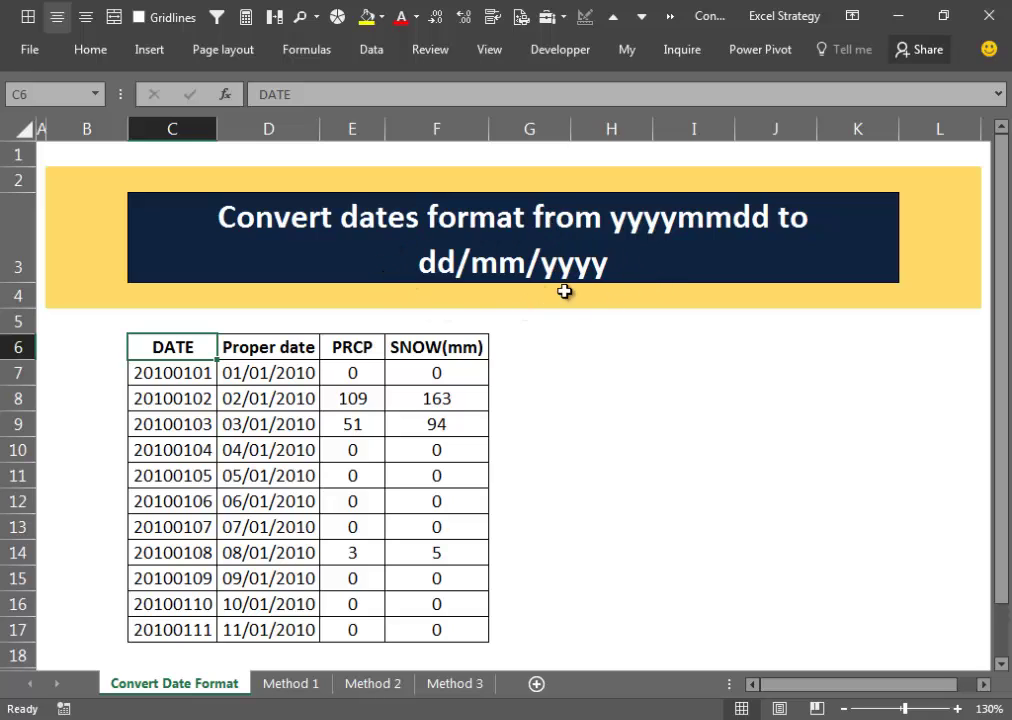
Step: Inspect the text date 20100101 on Convert Date Format, then go to the Method 1 sheet
{"action": "left_click", "coordinate": [197, 373]}
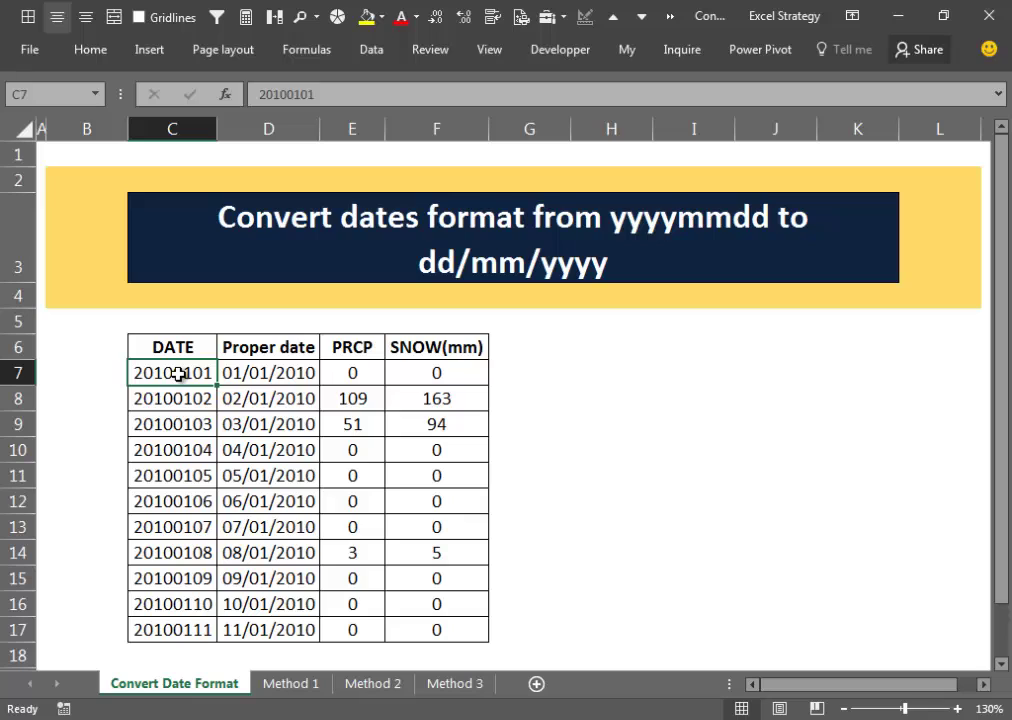
{"action": "double_click", "coordinate": [172, 374]}
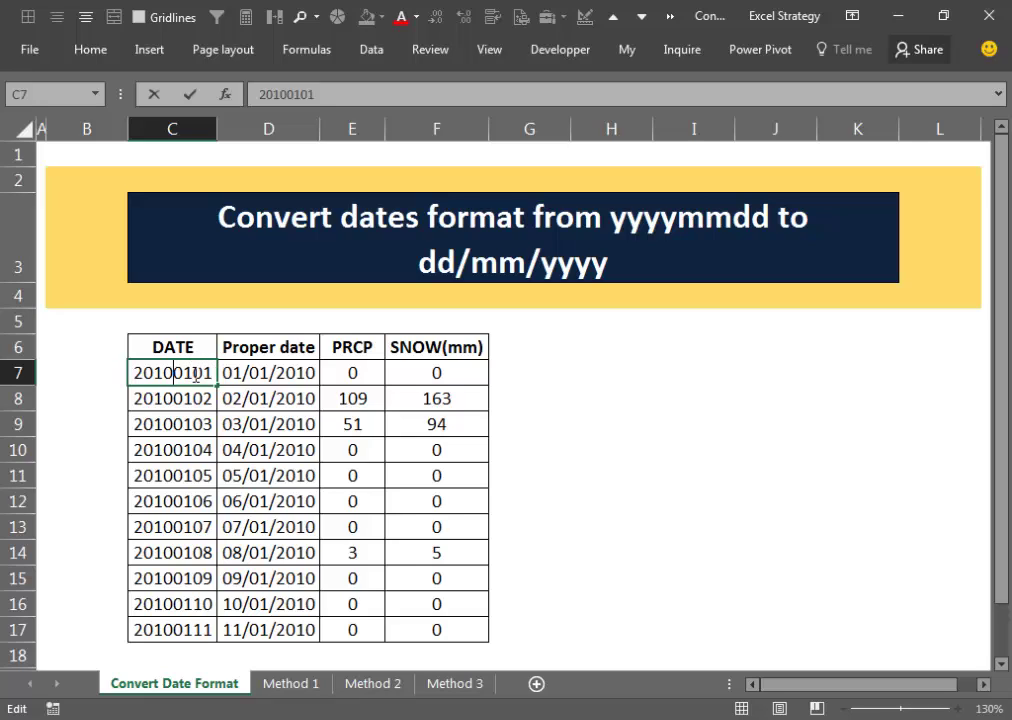
{"action": "key", "text": "Escape"}
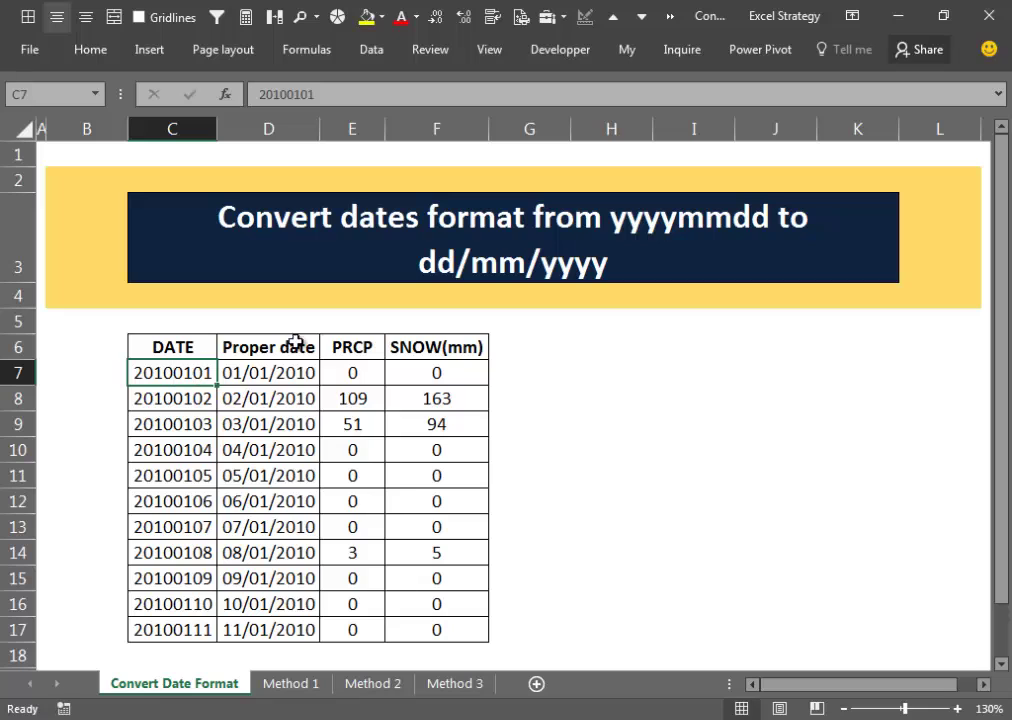
{"action": "left_click", "coordinate": [204, 348]}
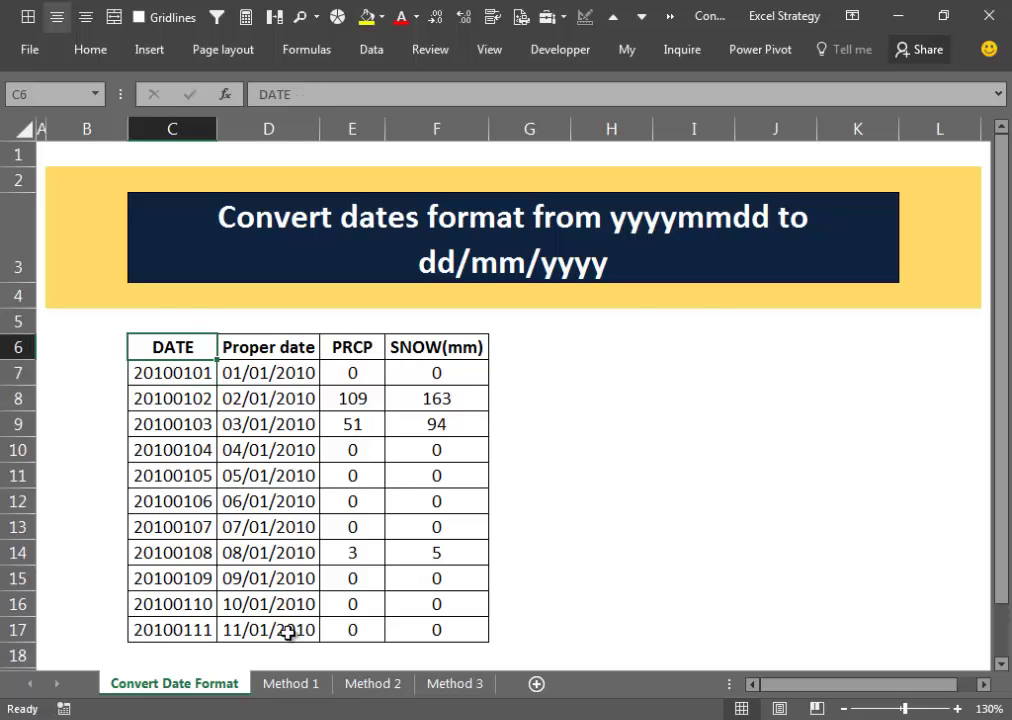
{"action": "left_click", "coordinate": [297, 686]}
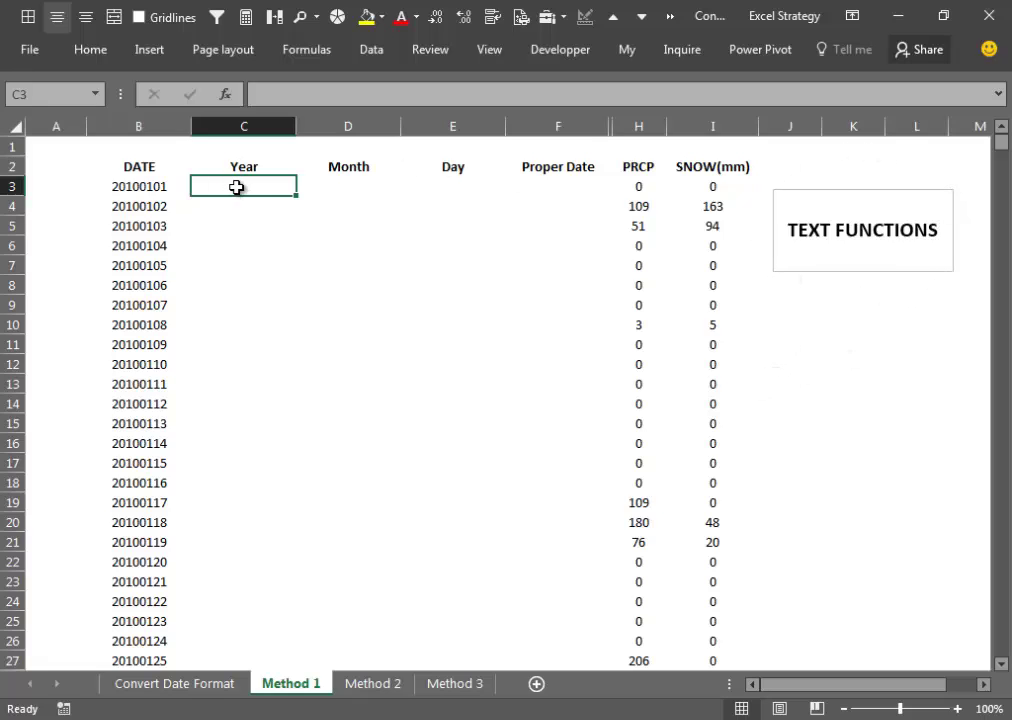
Step: Enter =LEFT(B3;4) in C3 to extract the year 2010 from 20100101
{"action": "type", "text": "="}
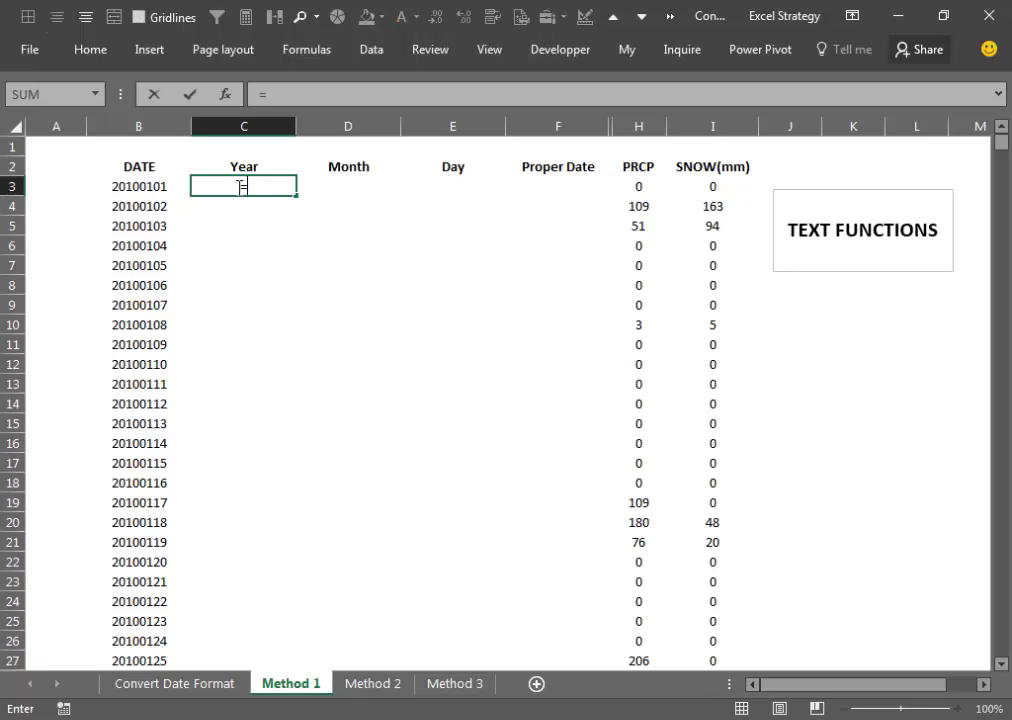
{"action": "type", "text": "lef"}
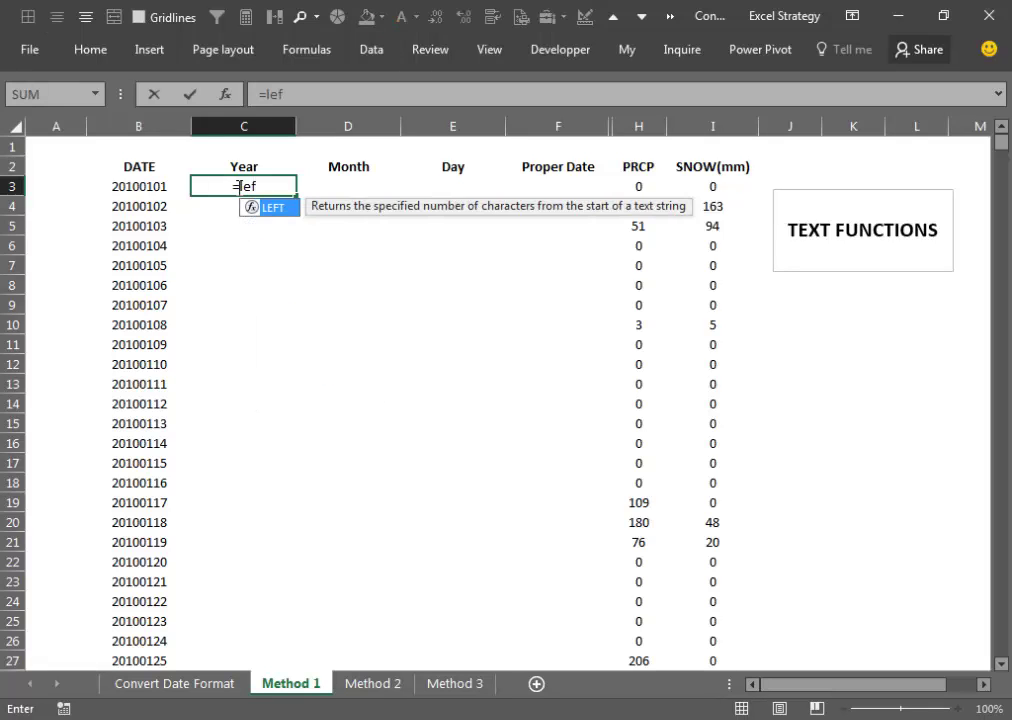
{"action": "key", "text": "Tab"}
{"action": "key", "text": "Left"}
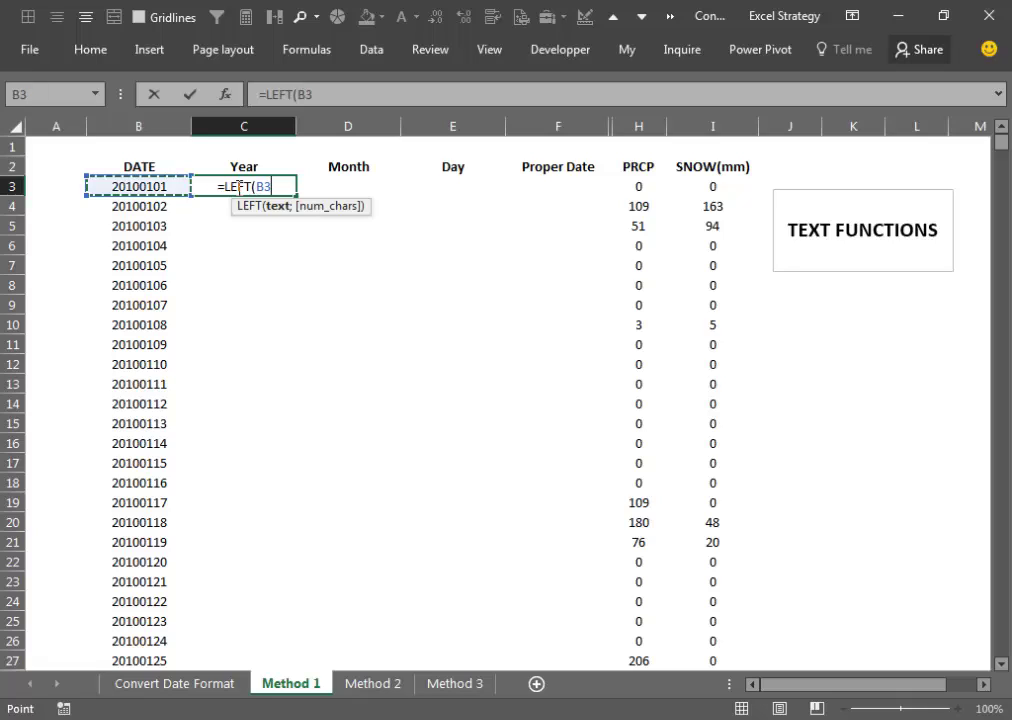
{"action": "key", "text": "F8"}
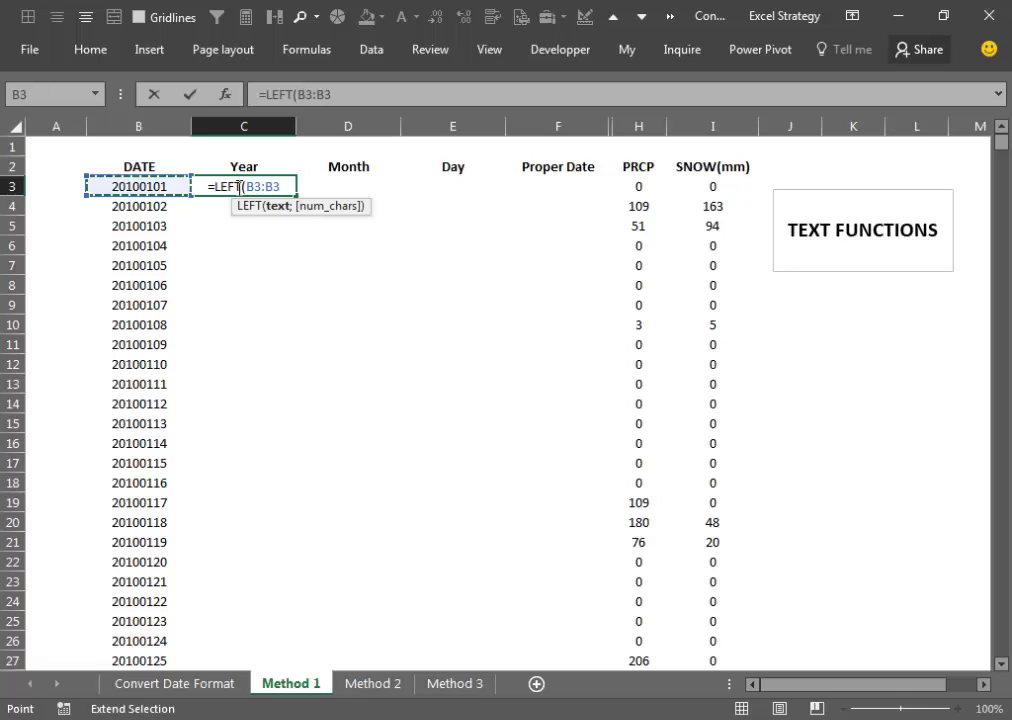
{"action": "key", "text": "BackSpace"}
{"action": "key", "text": "BackSpace"}
{"action": "key", "text": "BackSpace"}
{"action": "type", "text": ";"}
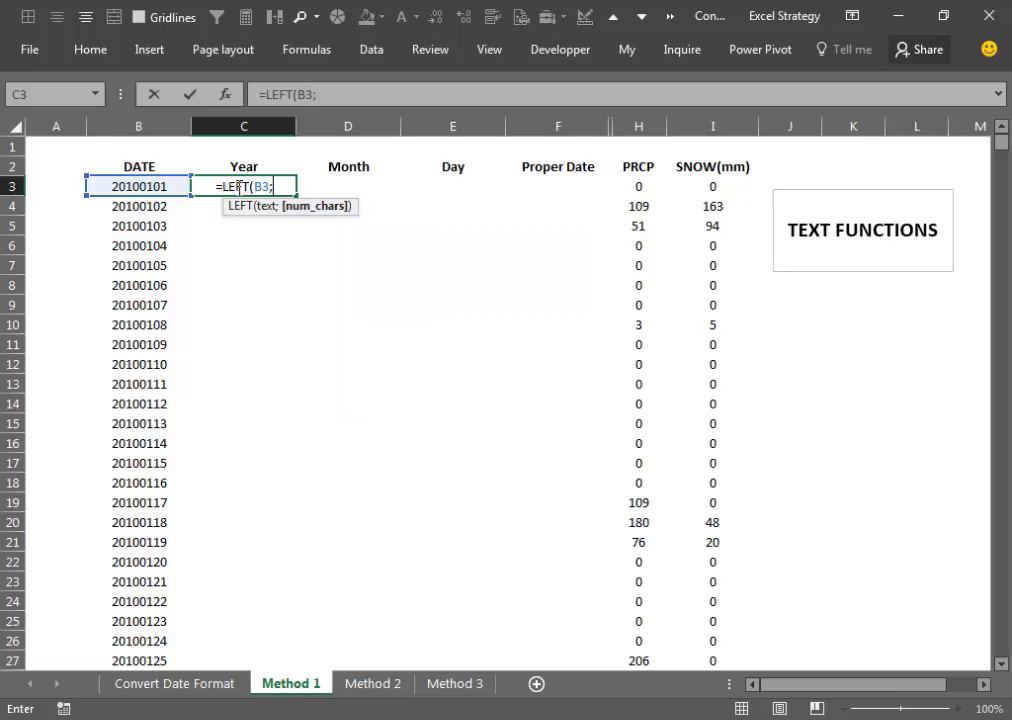
{"action": "type", "text": "4"}
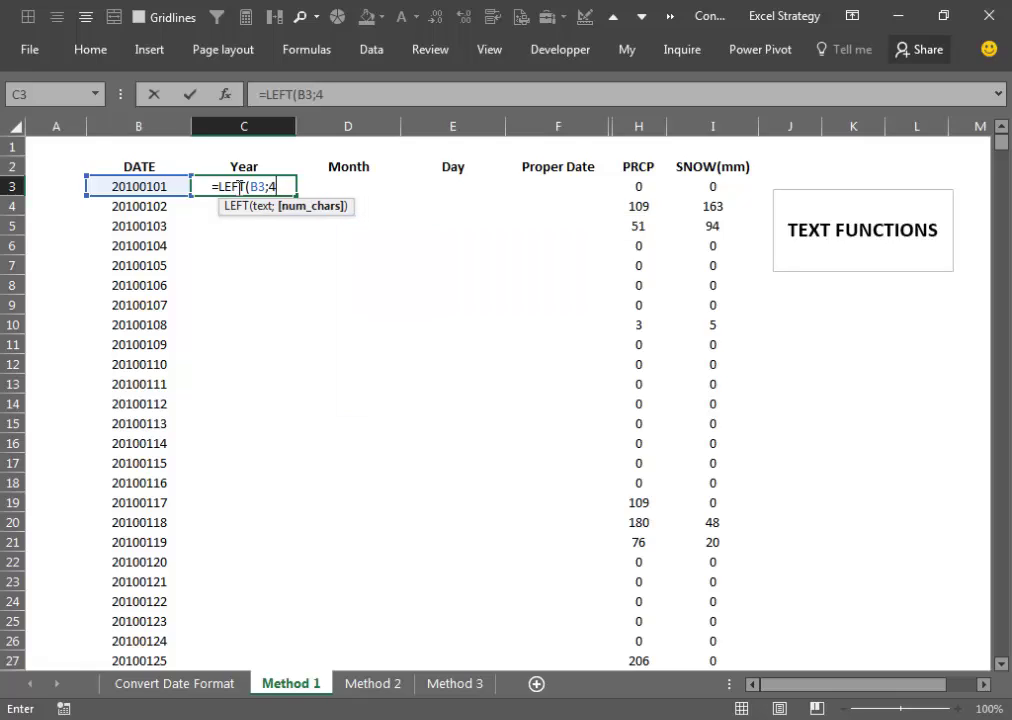
{"action": "type", "text": ")"}
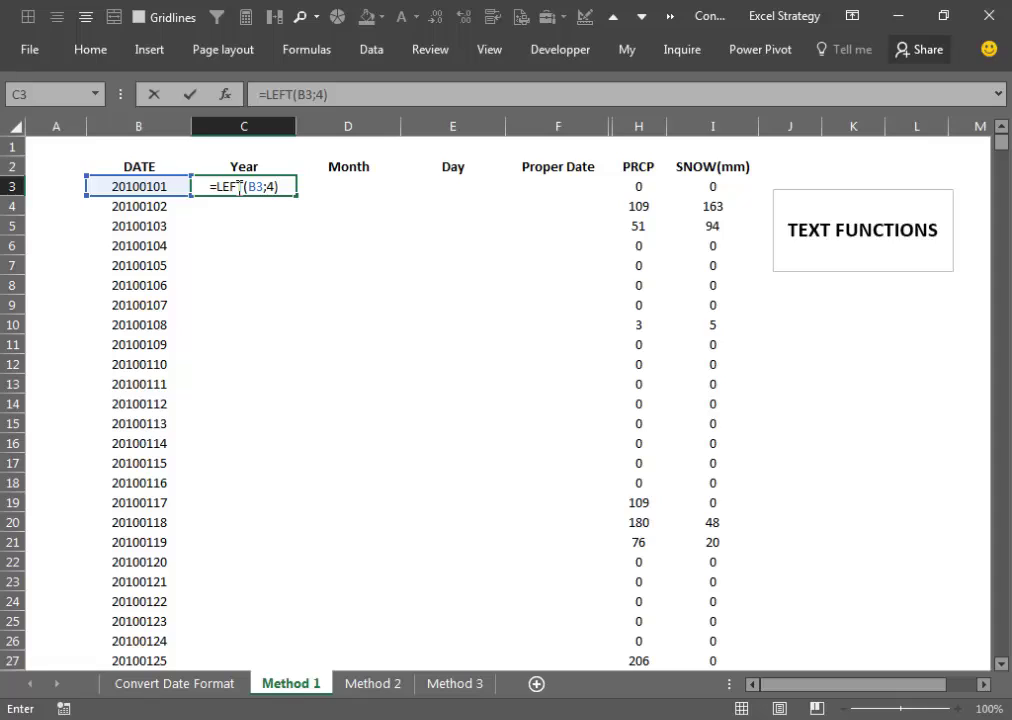
{"action": "key", "text": "Tab"}
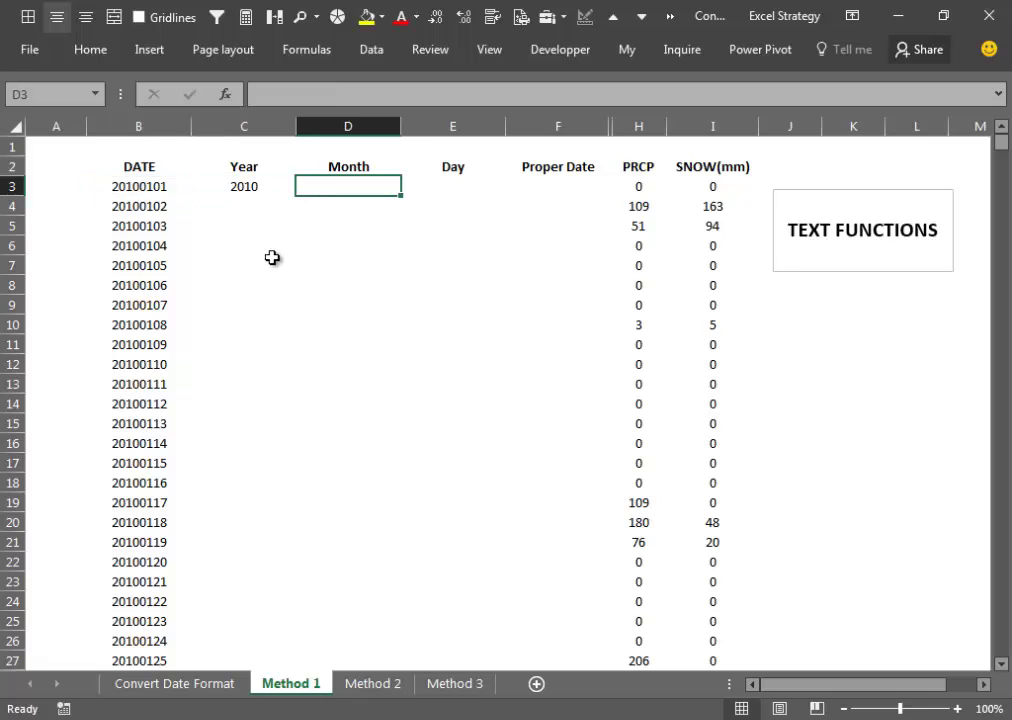
Step: Enter =MID(B3;5;2) in D3 to extract the month 01
{"action": "left_click", "coordinate": [253, 186]}
{"action": "left_click", "coordinate": [346, 189]}
{"action": "type", "text": "=mi"}
{"action": "key", "text": "Tab"}
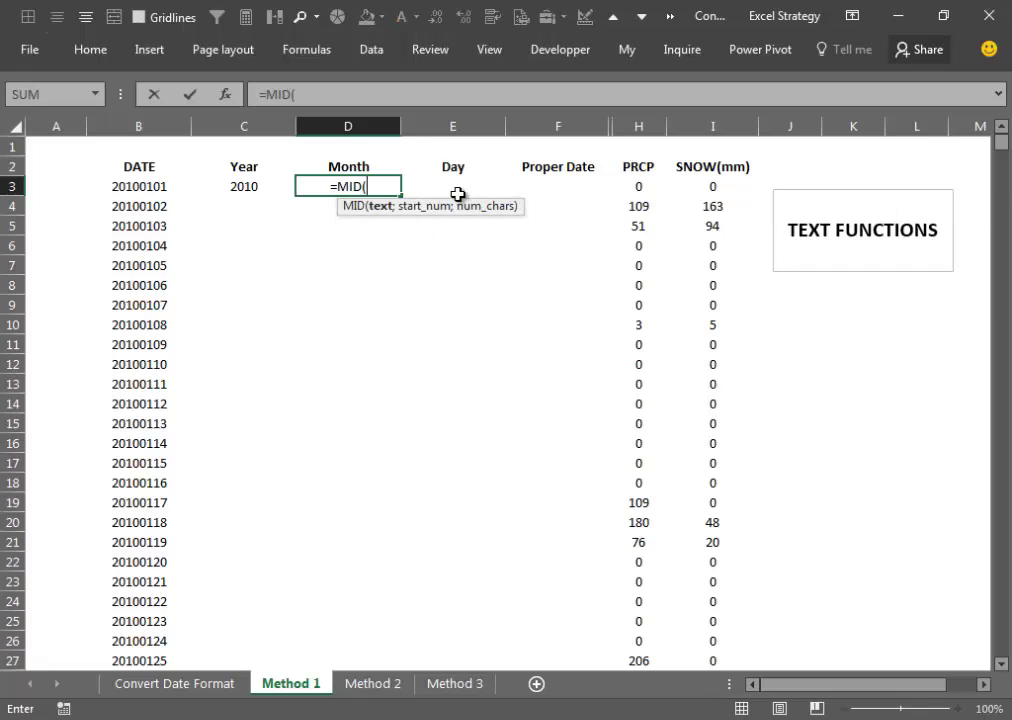
{"action": "key", "text": "Left"}
{"action": "key", "text": "Left"}
{"action": "type", "text": ";"}
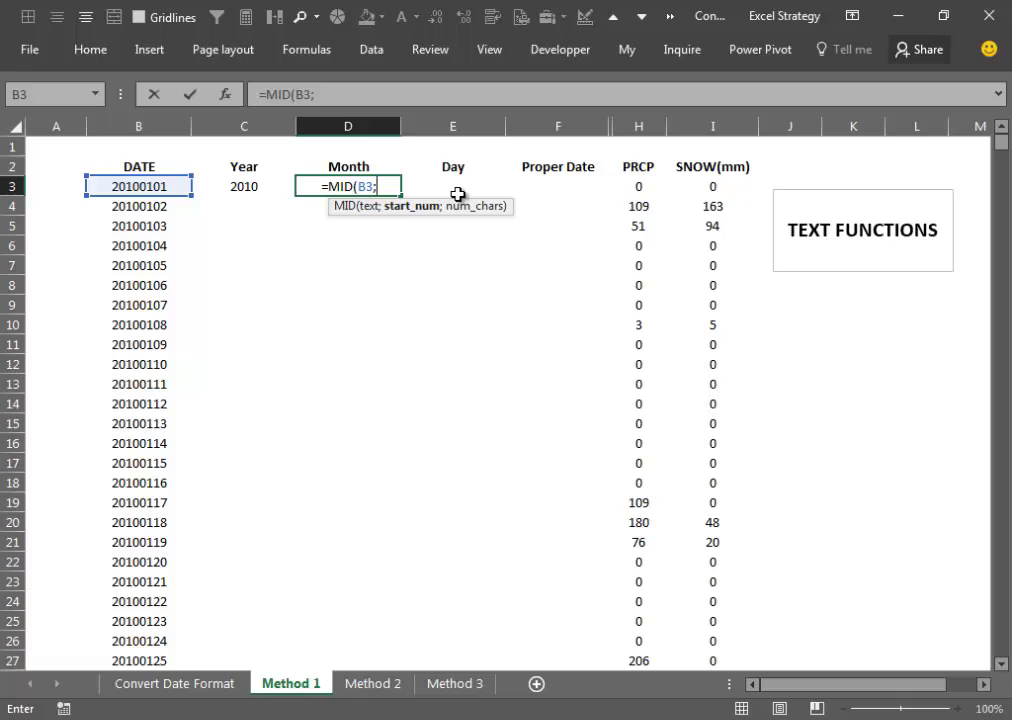
{"action": "type", "text": "5"}
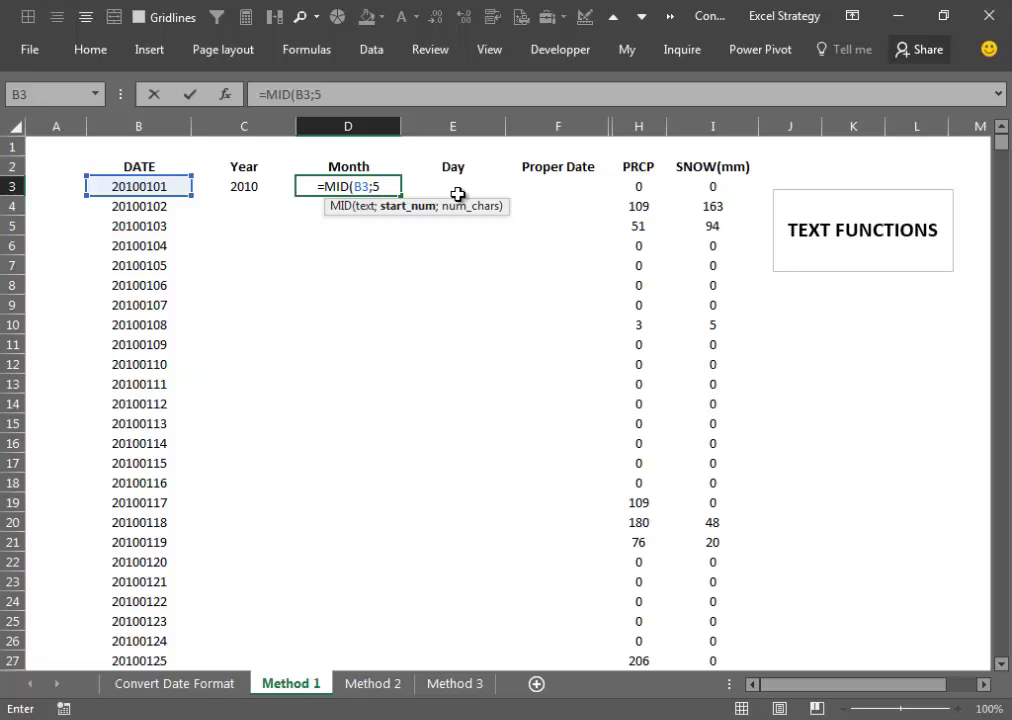
{"action": "type", "text": ";"}
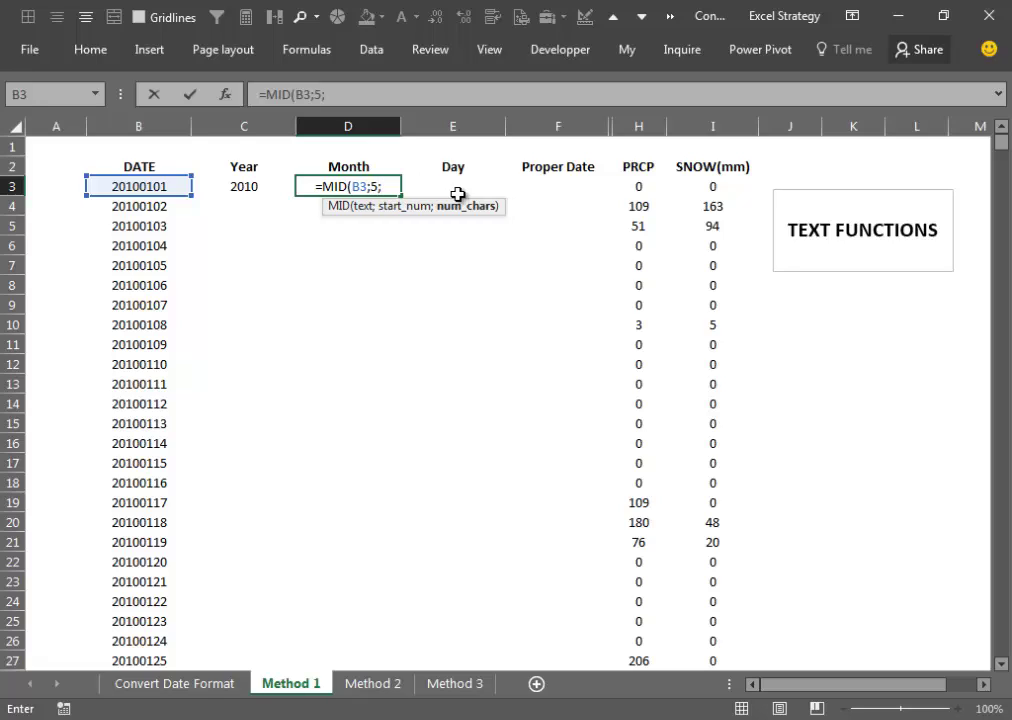
{"action": "type", "text": "2"}
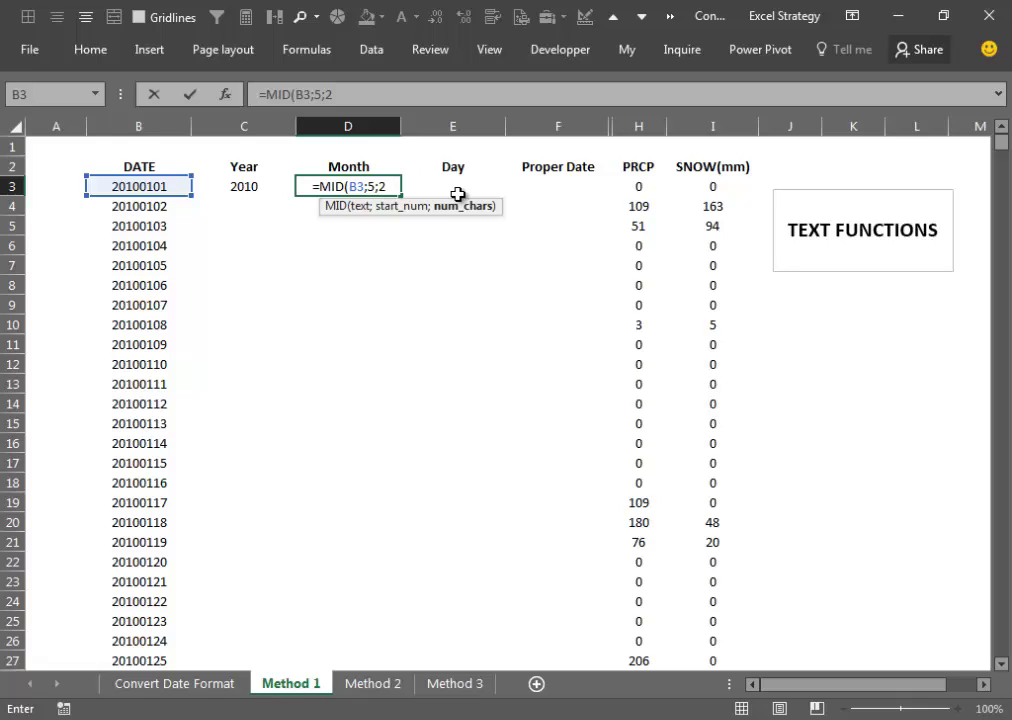
{"action": "type", "text": ")"}
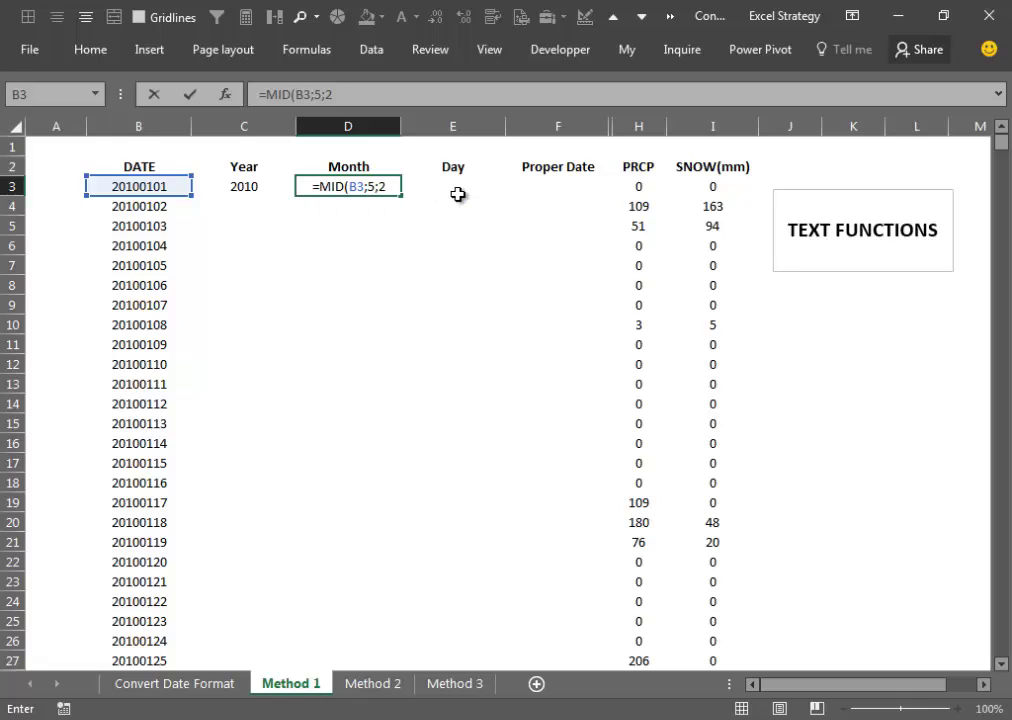
{"action": "left_click", "coordinate": [457, 194]}
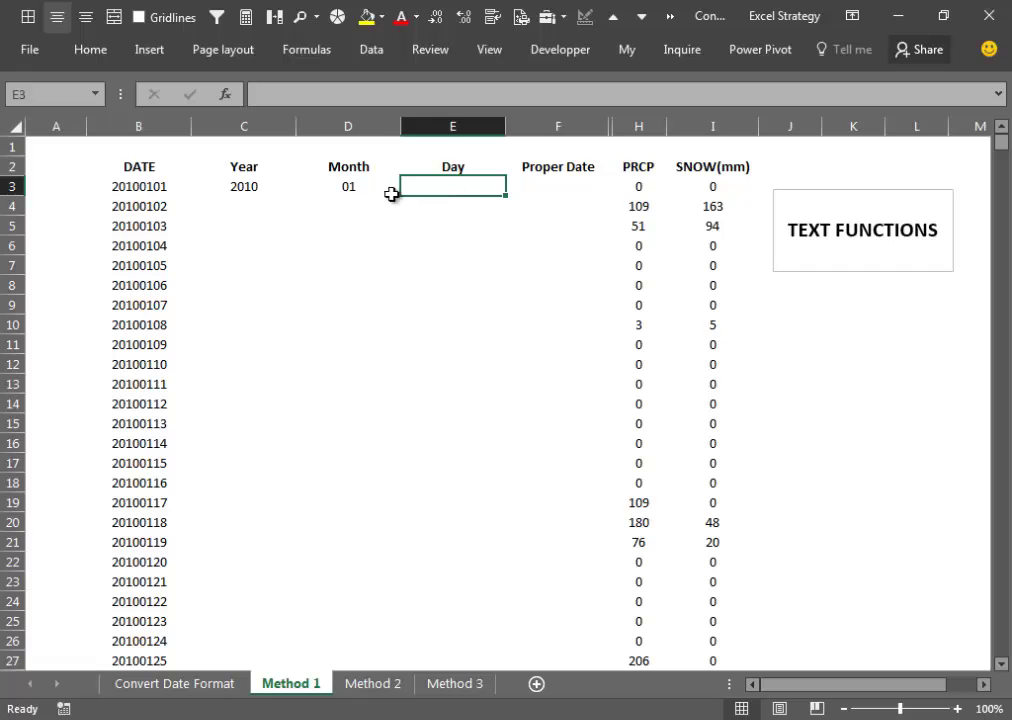
Step: Enter =RIGHT(B3;2) in E3 to extract the day 01
{"action": "left_click", "coordinate": [347, 186]}
{"action": "left_click", "coordinate": [445, 186]}
{"action": "type", "text": "=ri"}
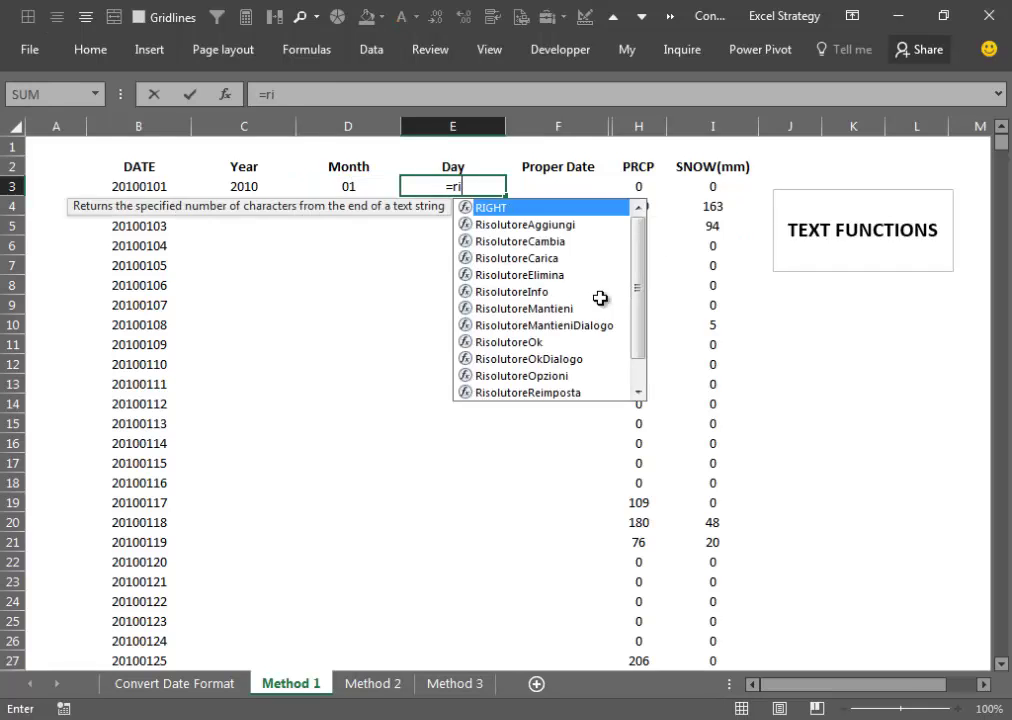
{"action": "key", "text": "Tab"}
{"action": "key", "text": "Left"}
{"action": "key", "text": "Left"}
{"action": "key", "text": "Left"}
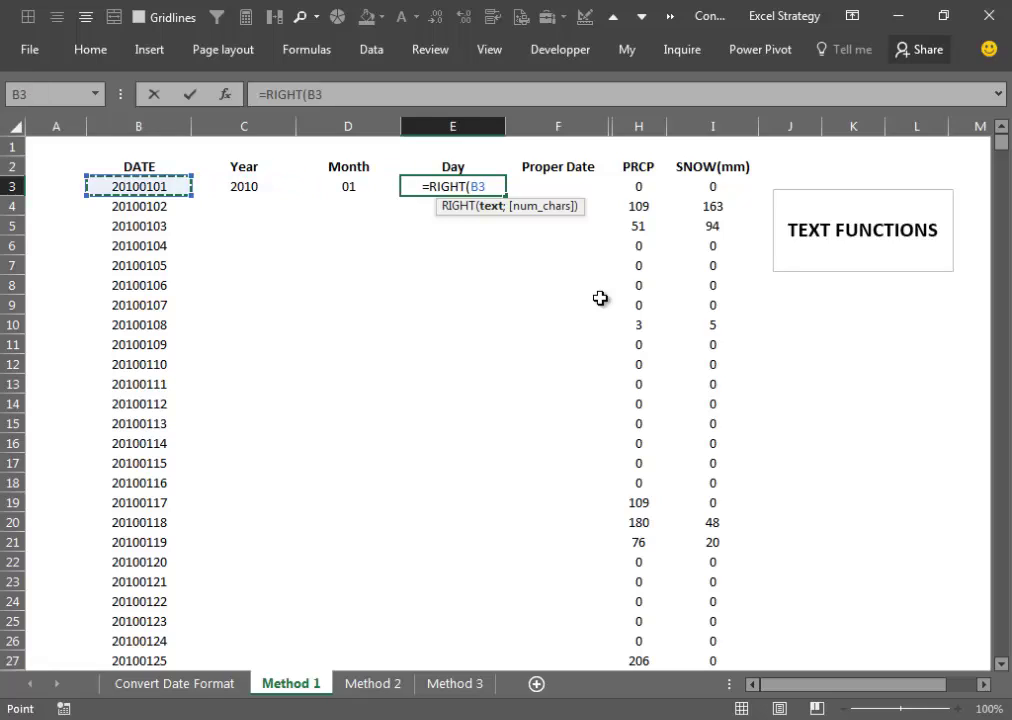
{"action": "type", "text": ";"}
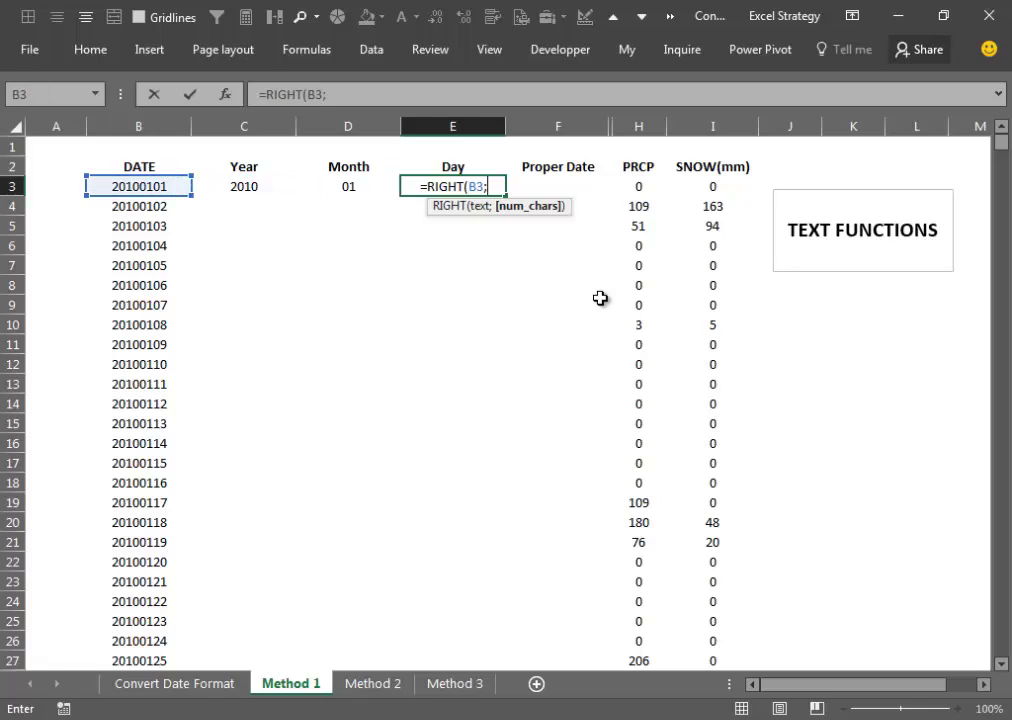
{"action": "type", "text": "2"}
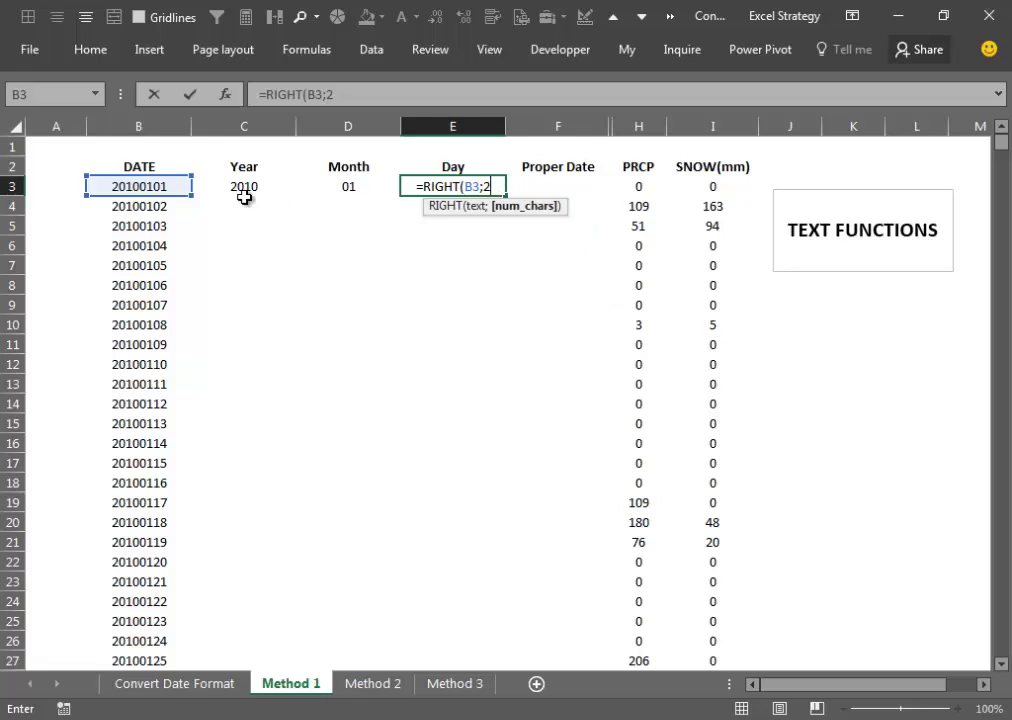
{"action": "type", "text": ")"}
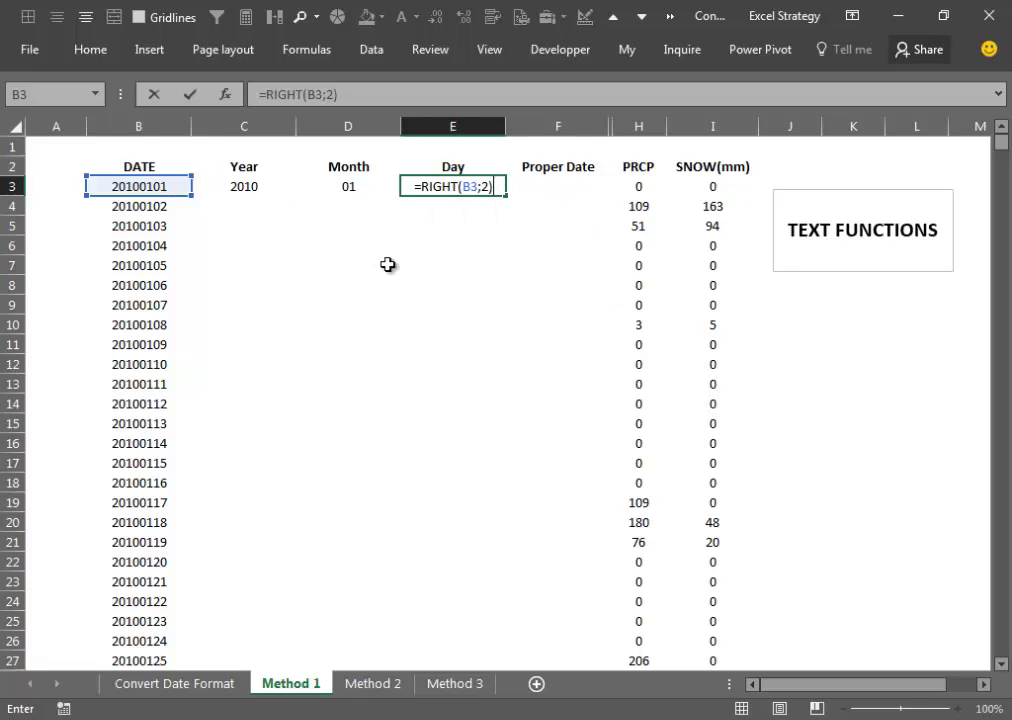
{"action": "key", "text": "Return"}
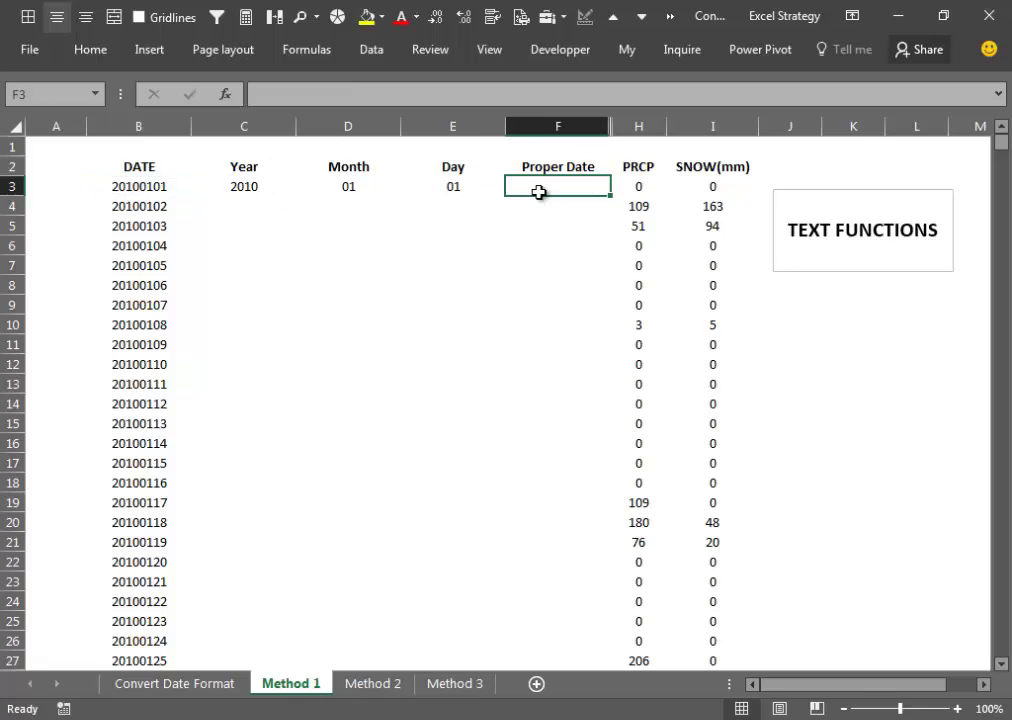
Step: Enter =DATE(C3;D3;E3) in F3 so it shows 01/01/2010
{"action": "type", "text": "="}
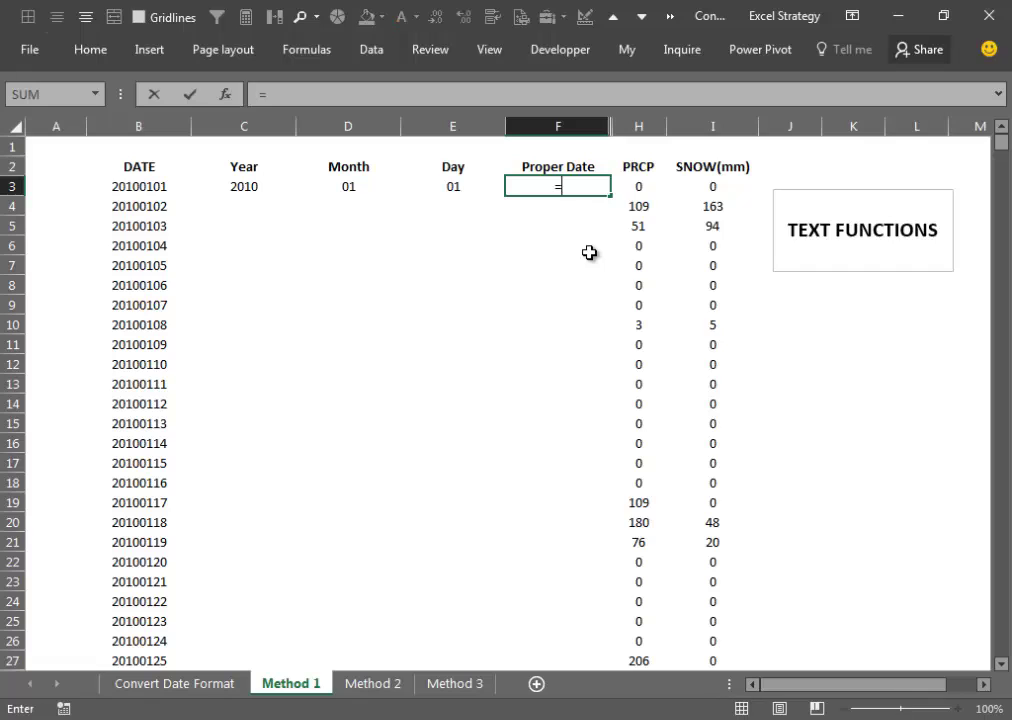
{"action": "type", "text": "da"}
{"action": "key", "text": "Tab"}
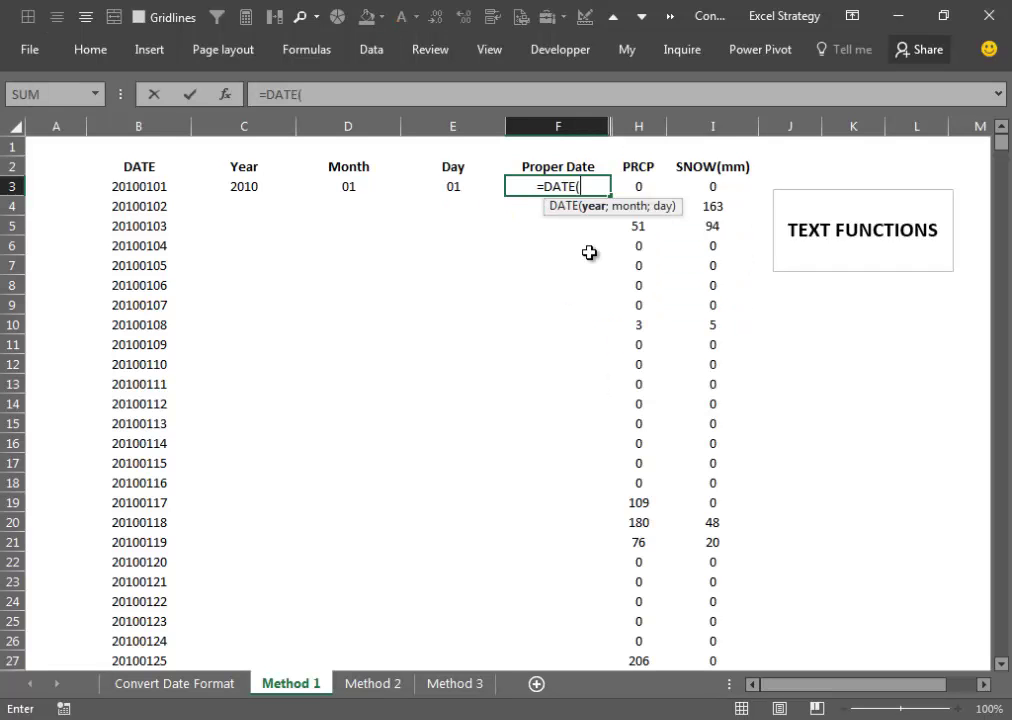
{"action": "key", "text": "Left"}
{"action": "key", "text": "Left"}
{"action": "key", "text": "Left"}
{"action": "key", "text": "Left"}
{"action": "key", "text": "Right"}
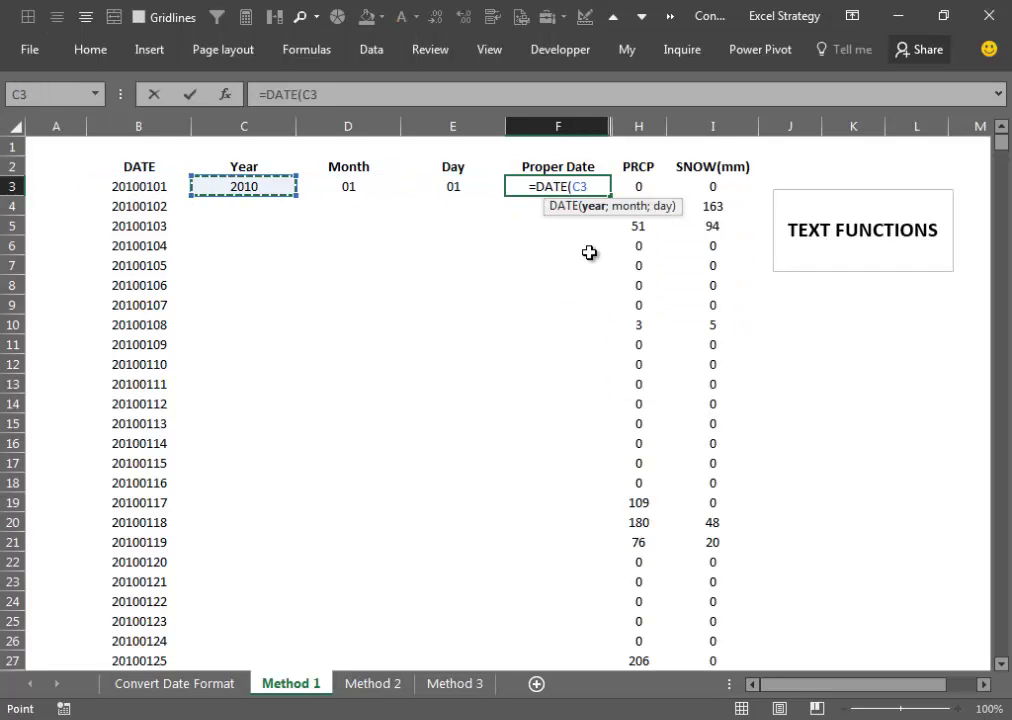
{"action": "type", "text": ";"}
{"action": "key", "text": "Left"}
{"action": "key", "text": "Left"}
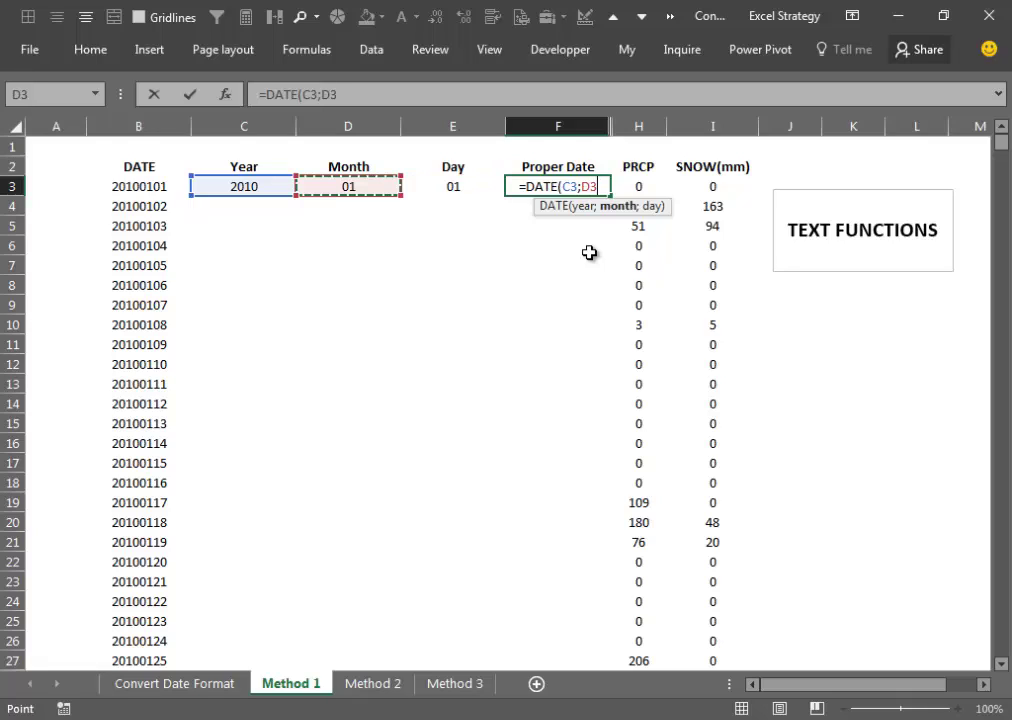
{"action": "type", "text": ";"}
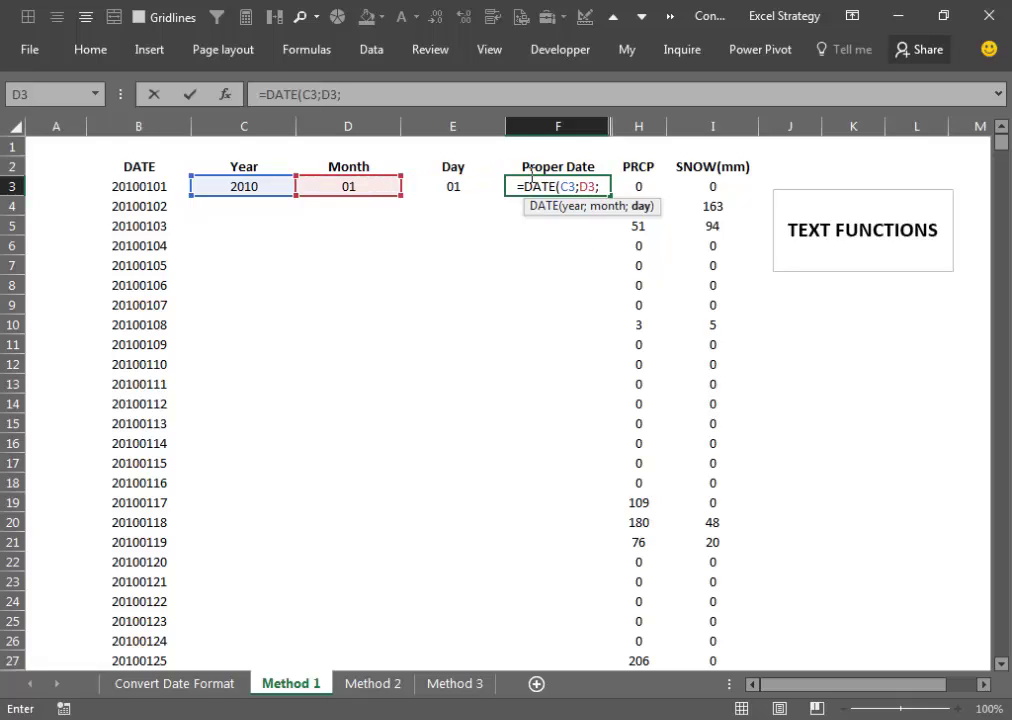
{"action": "key", "text": "Left"}
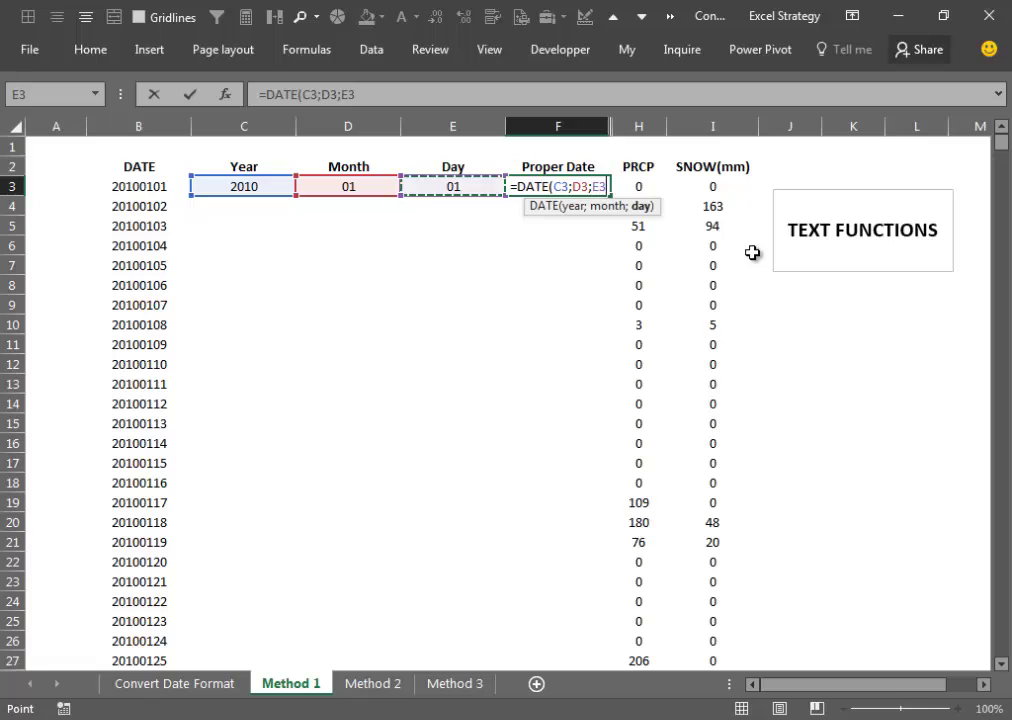
{"action": "type", "text": ")"}
{"action": "key", "text": "ctrl+Return"}
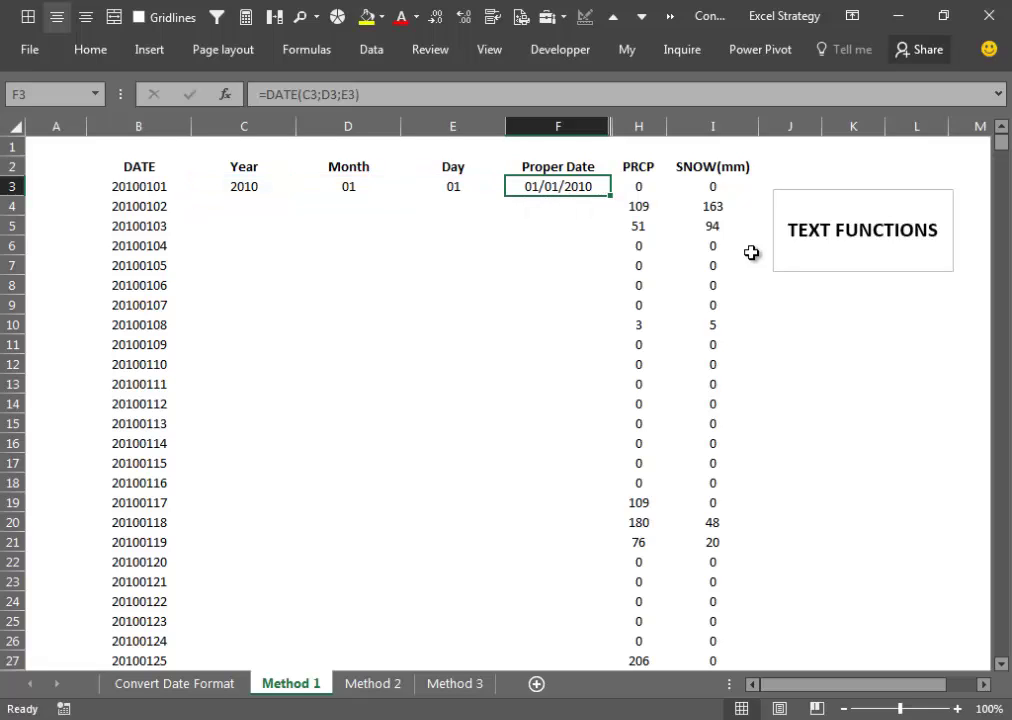
{"action": "left_click", "coordinate": [274, 196]}
Step: Fill the C3:F3 formulas down all rows and unhide the Single Formula column
{"action": "left_click", "coordinate": [562, 188], "text": "shift"}
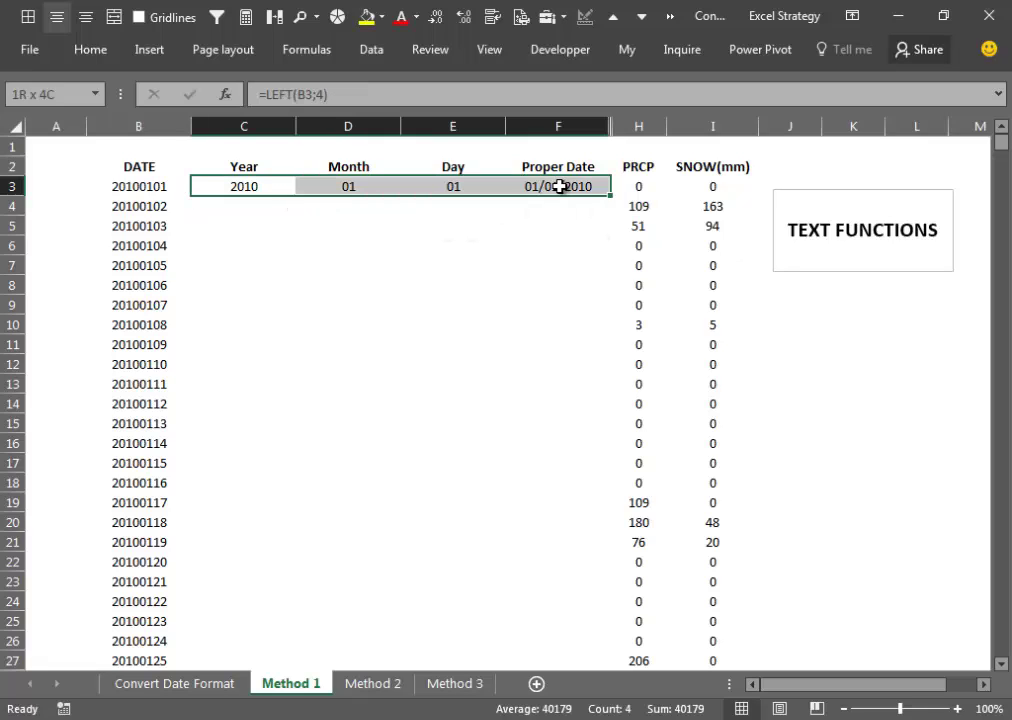
{"action": "double_click", "coordinate": [613, 196]}
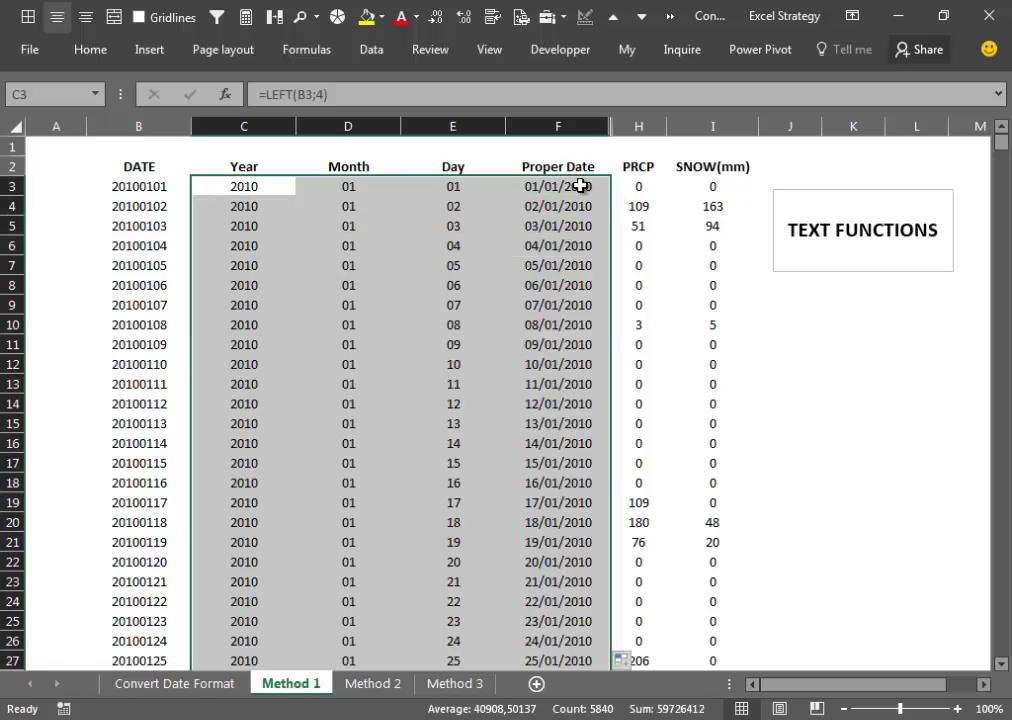
{"action": "left_click_drag", "start_coordinate": [587, 130], "coordinate": [638, 128]}
{"action": "right_click", "coordinate": [630, 128]}
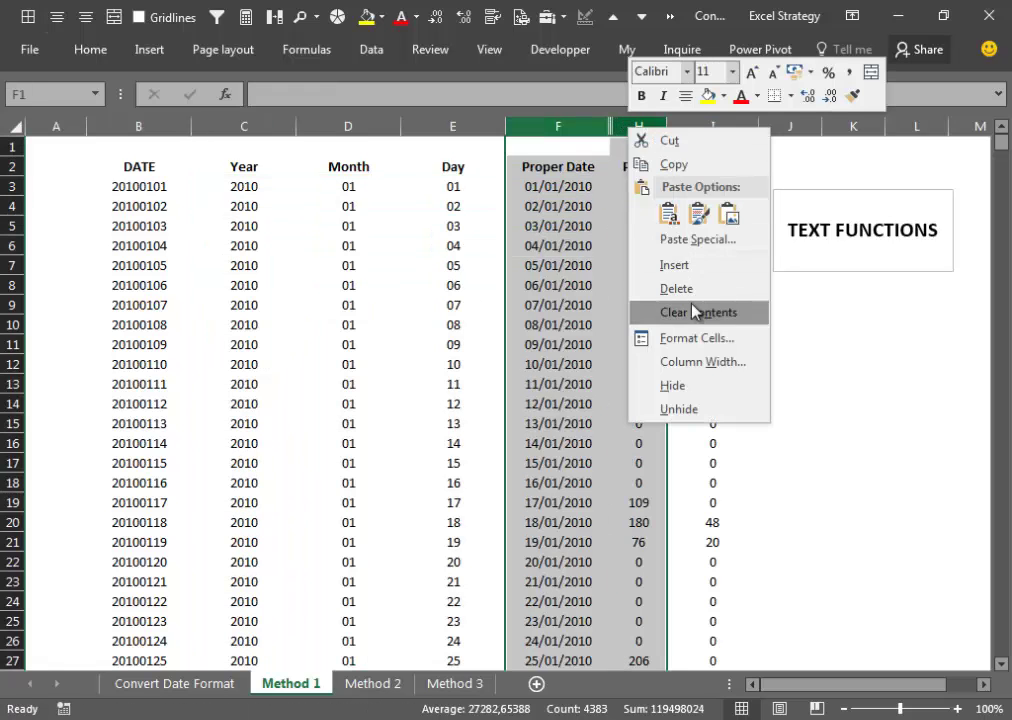
{"action": "left_click", "coordinate": [703, 411]}
Step: Inspect the single-formula date in G3, then go to the Method 2 sheet
{"action": "left_click", "coordinate": [703, 187]}
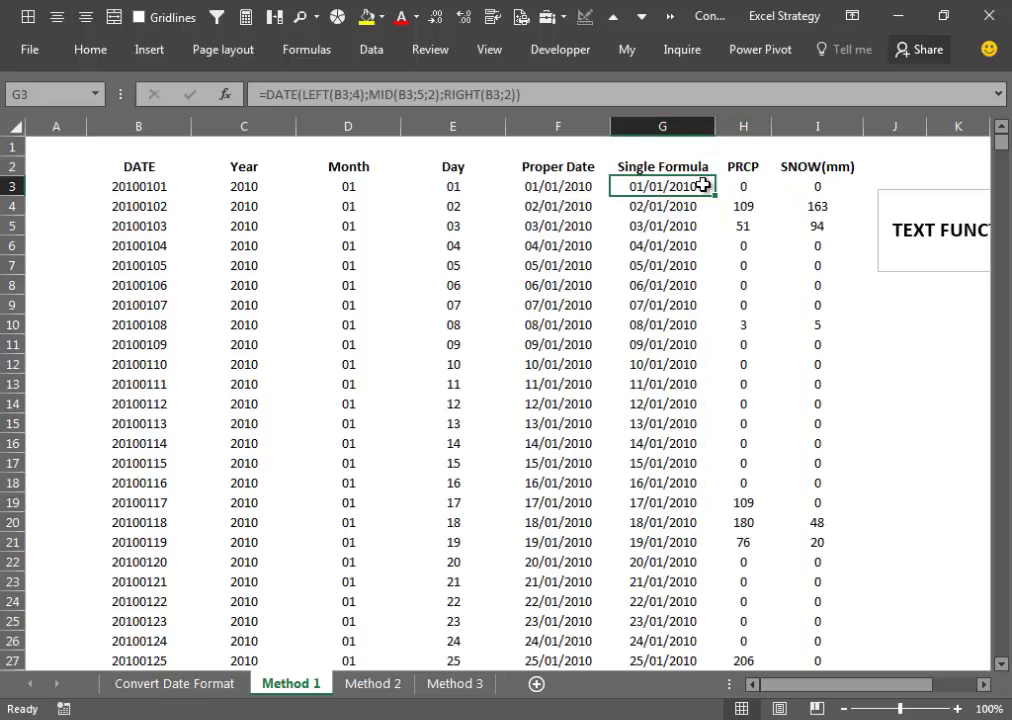
{"action": "key", "text": "F2"}
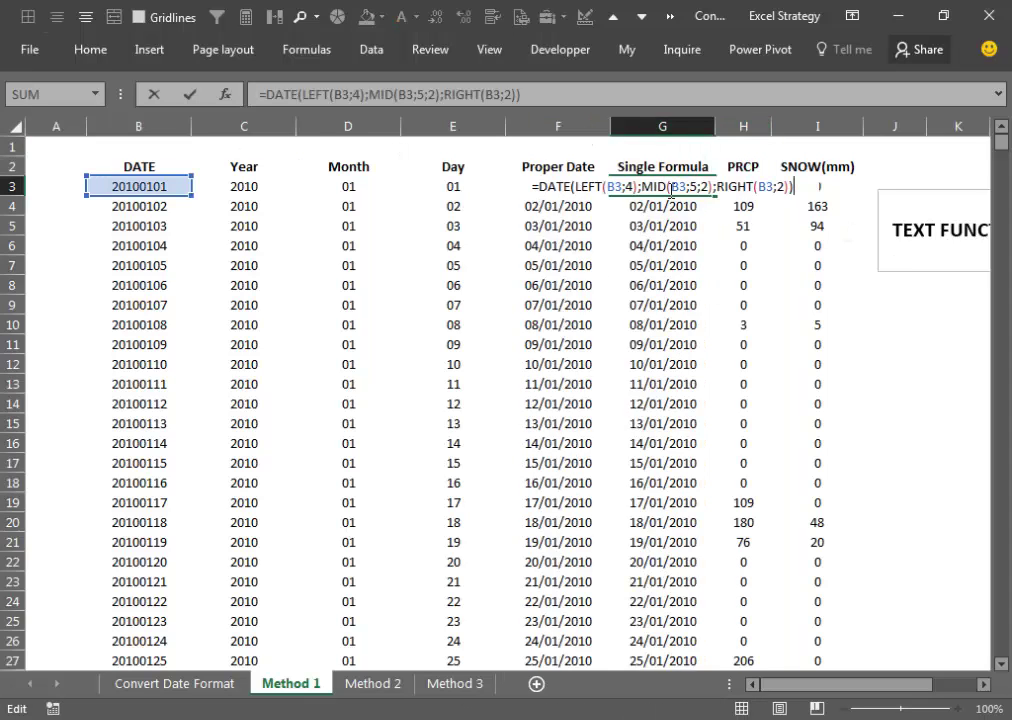
{"action": "key", "text": "Escape"}
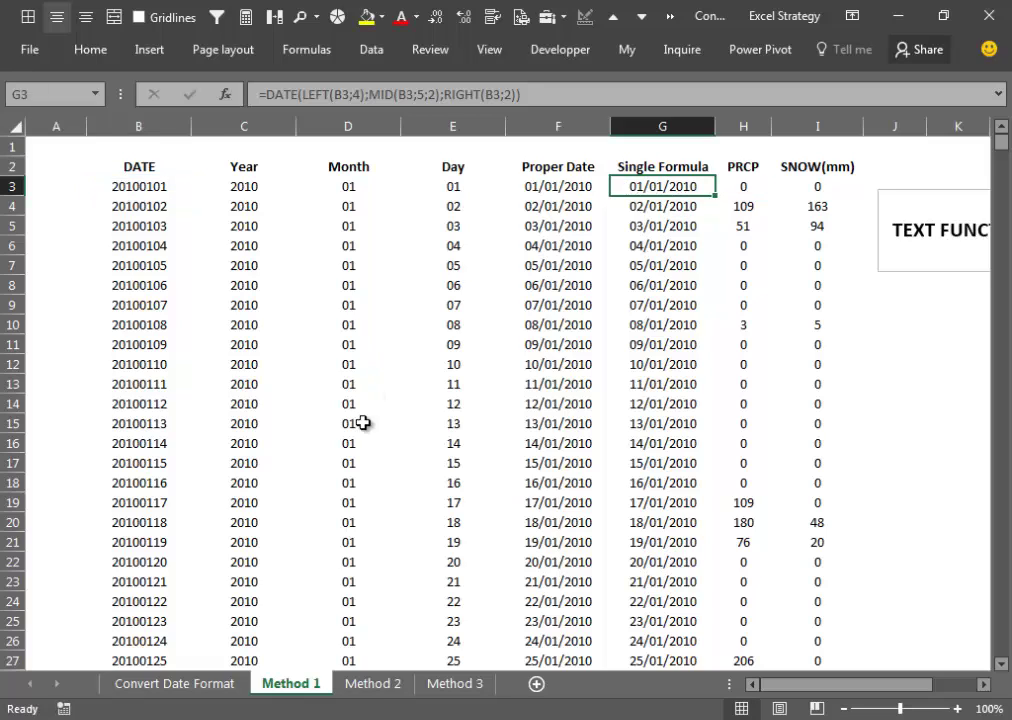
{"action": "left_click", "coordinate": [373, 684]}
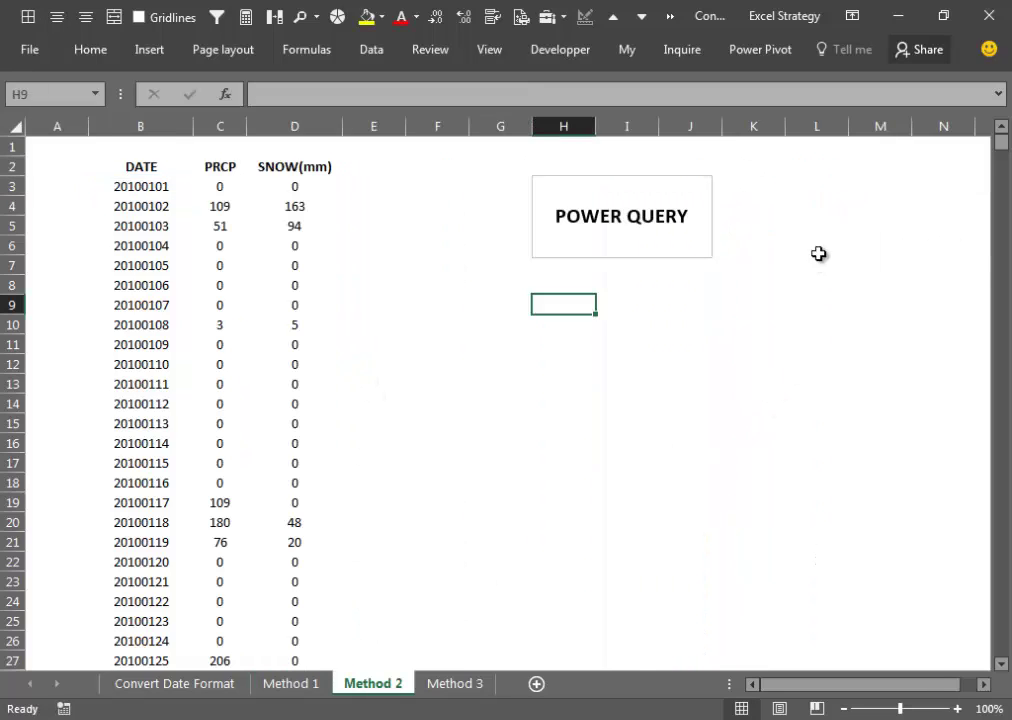
Step: Convert the DATE, PRCP and SNOW(mm) range into a table with headers
{"action": "left_click", "coordinate": [111, 189]}
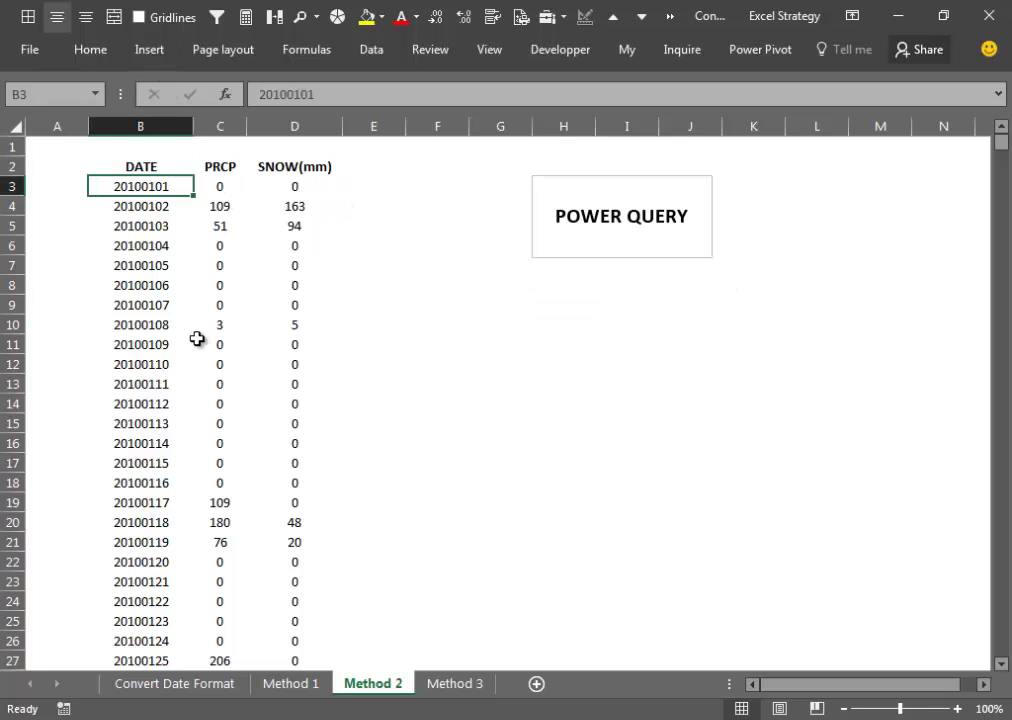
{"action": "left_click", "coordinate": [149, 49]}
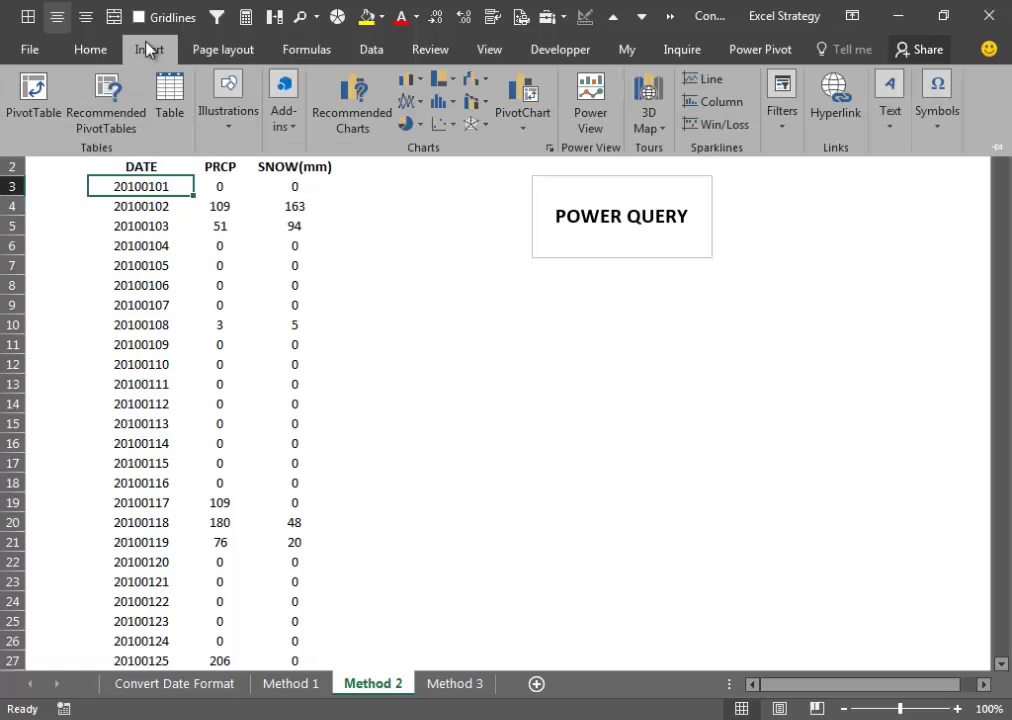
{"action": "left_click", "coordinate": [170, 94]}
{"action": "left_click", "coordinate": [660, 381]}
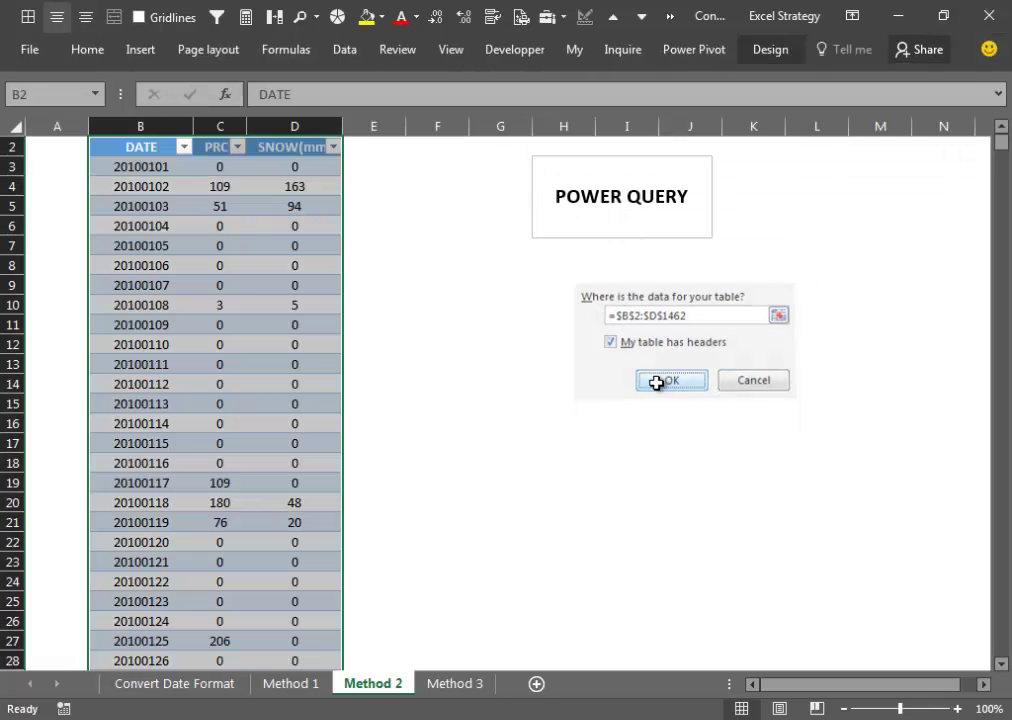
{"action": "left_click", "coordinate": [156, 186]}
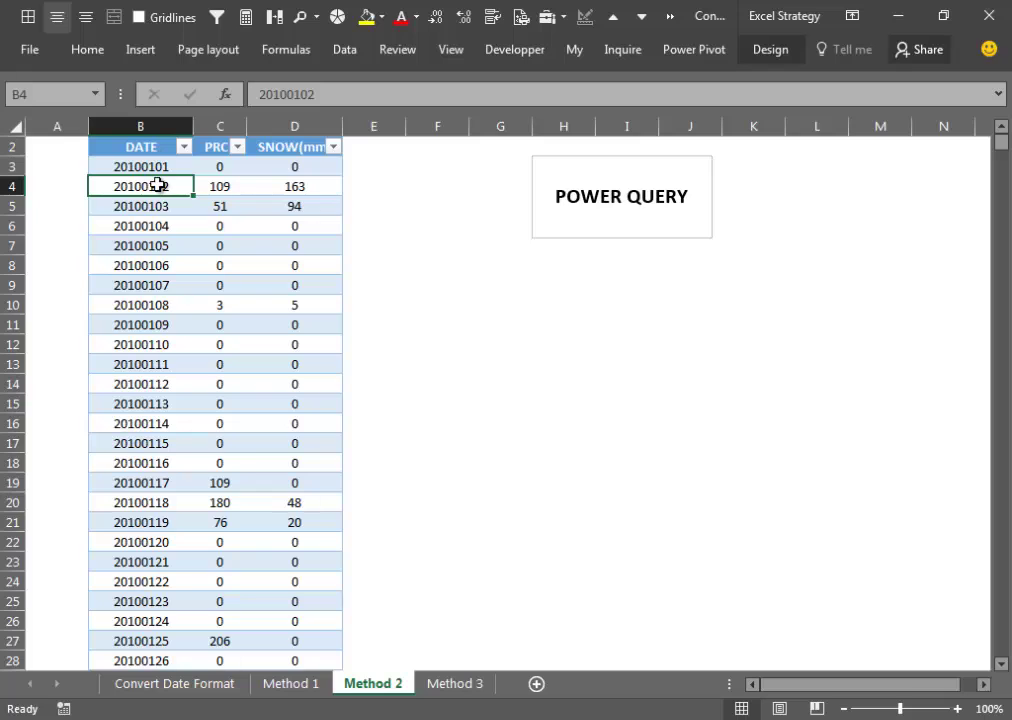
{"action": "scroll", "coordinate": [158, 187], "scroll_direction": "up", "scroll_amount": 1}
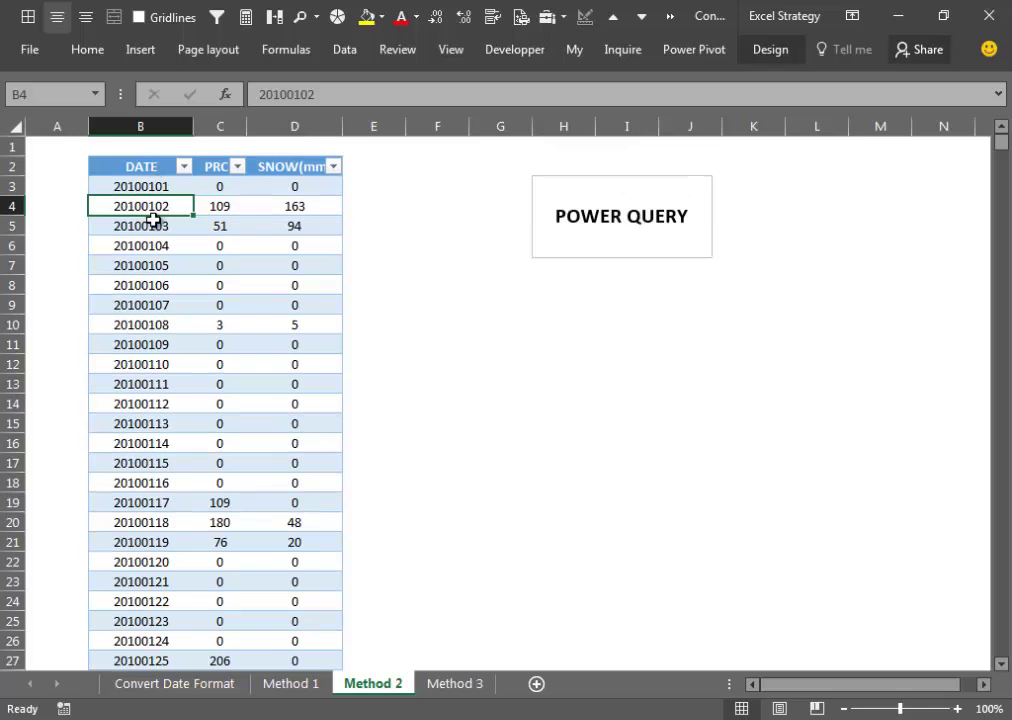
{"action": "left_click", "coordinate": [346, 49]}
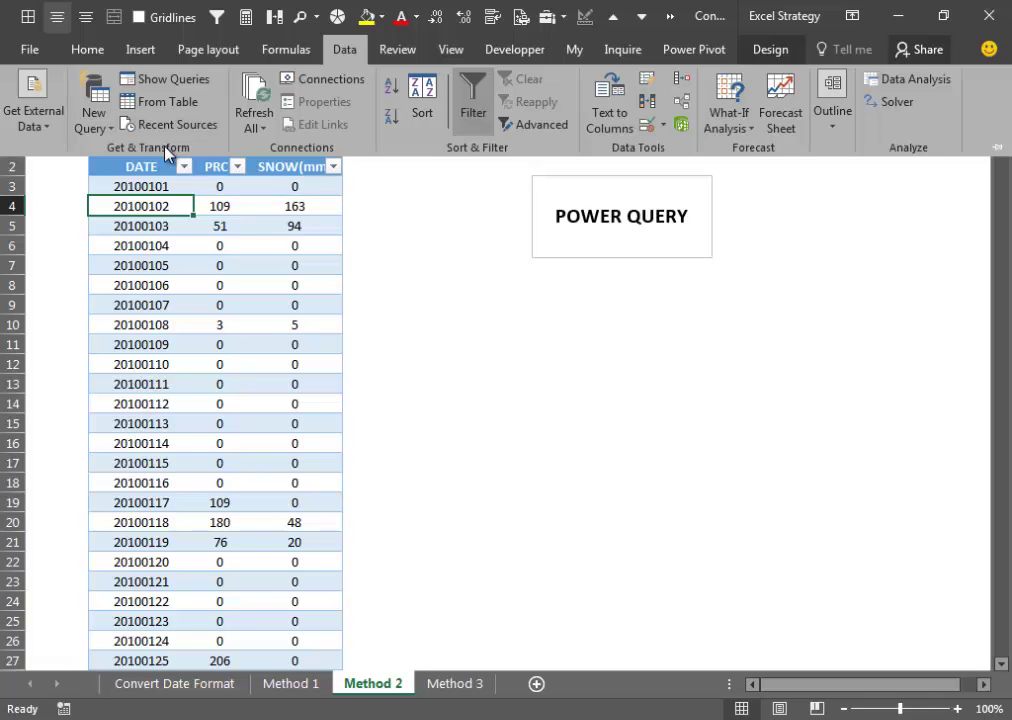
Step: Load the table into Power Query, try Date type on DATE, then delete Changed Type
{"action": "left_click", "coordinate": [166, 106]}
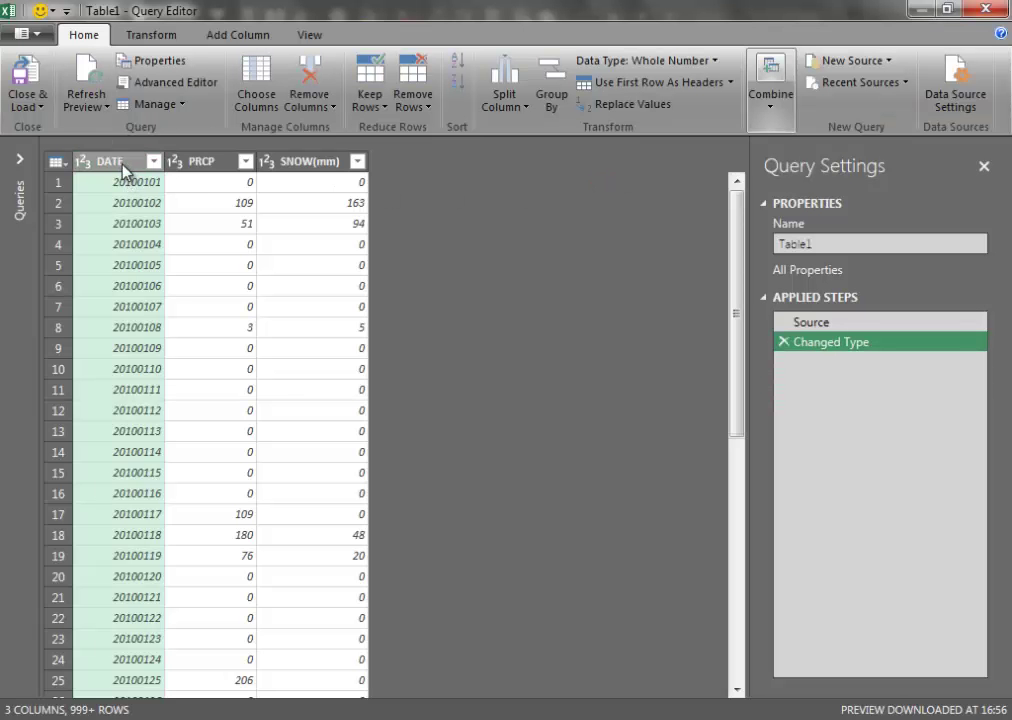
{"action": "left_click", "coordinate": [150, 35]}
{"action": "left_click", "coordinate": [270, 58]}
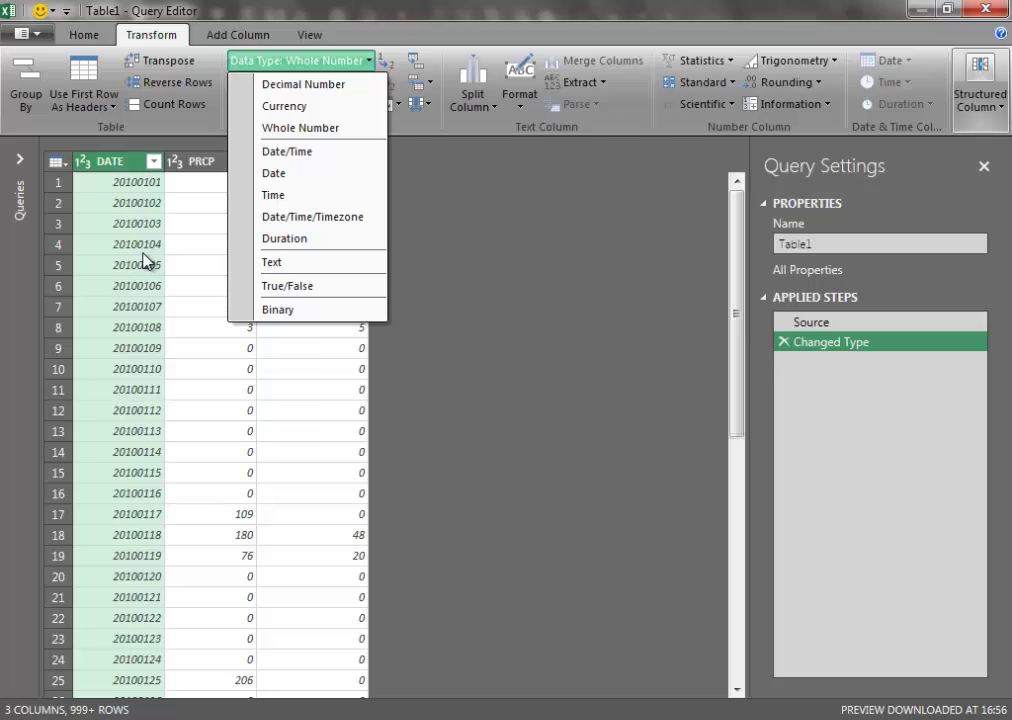
{"action": "left_click", "coordinate": [303, 187]}
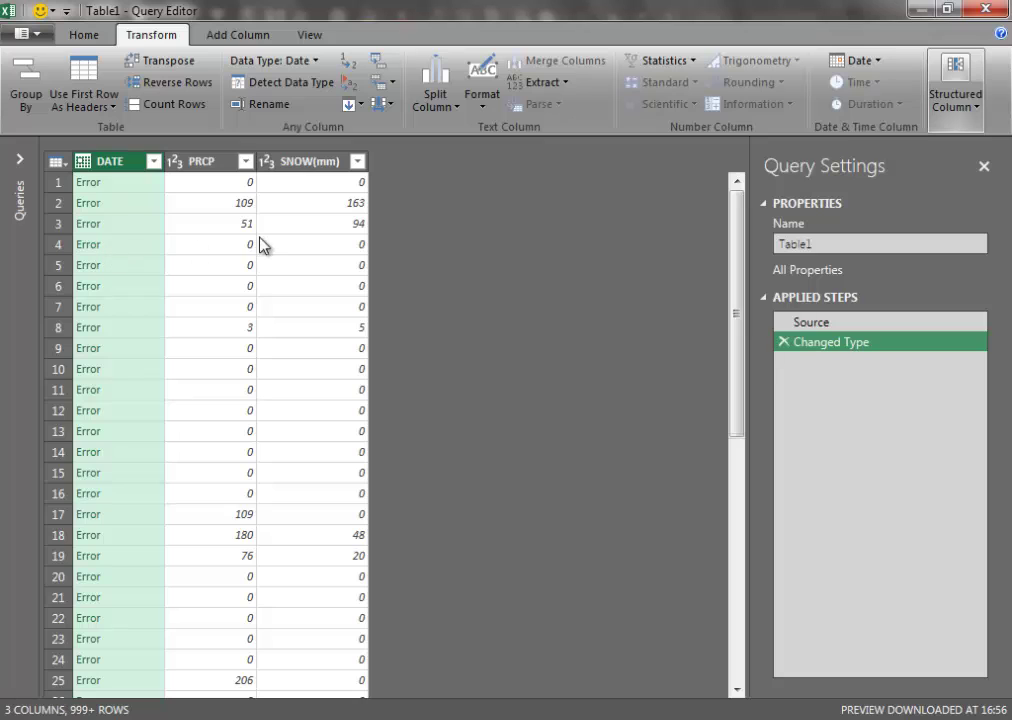
{"action": "left_click", "coordinate": [785, 343]}
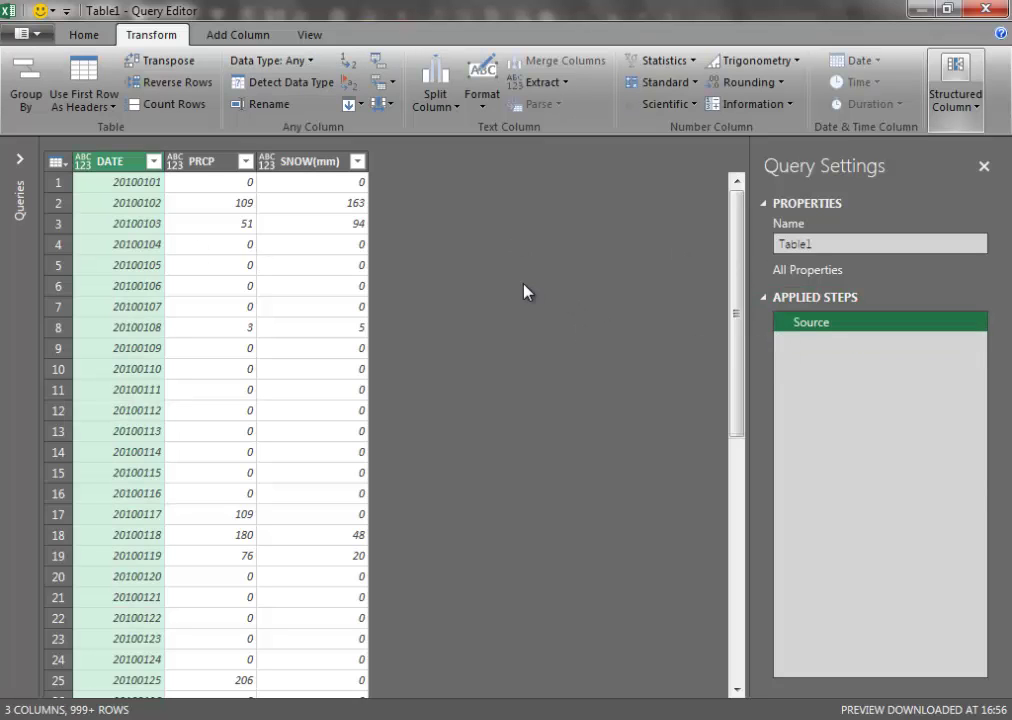
Step: Split DATE once at 4 characters from the left into year and remainder
{"action": "left_click", "coordinate": [438, 100]}
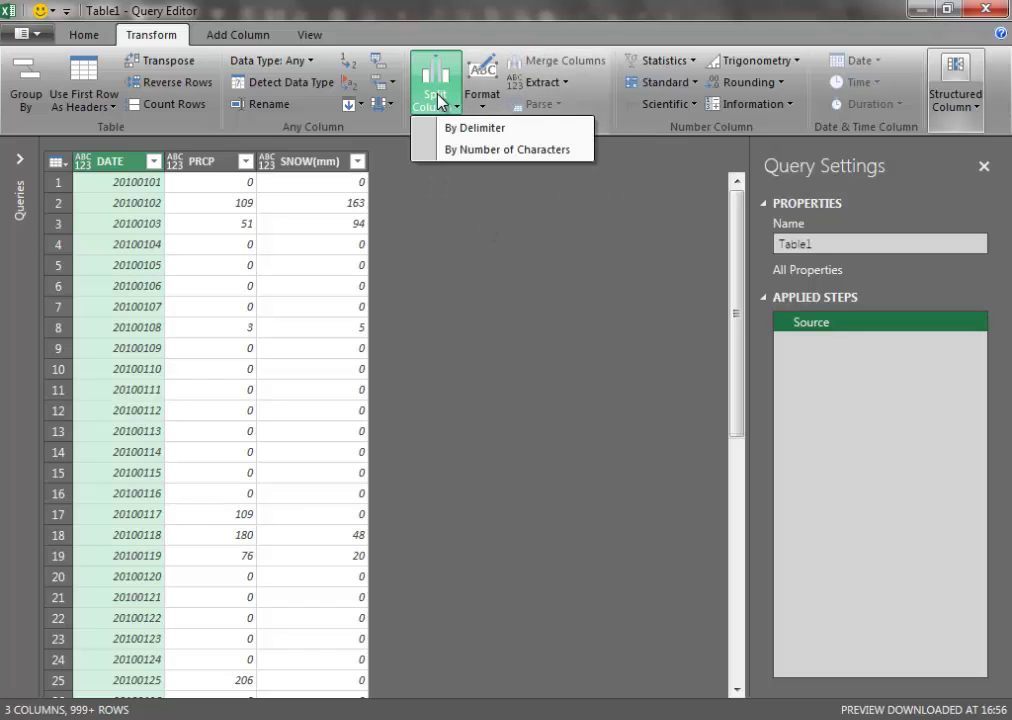
{"action": "left_click", "coordinate": [503, 150]}
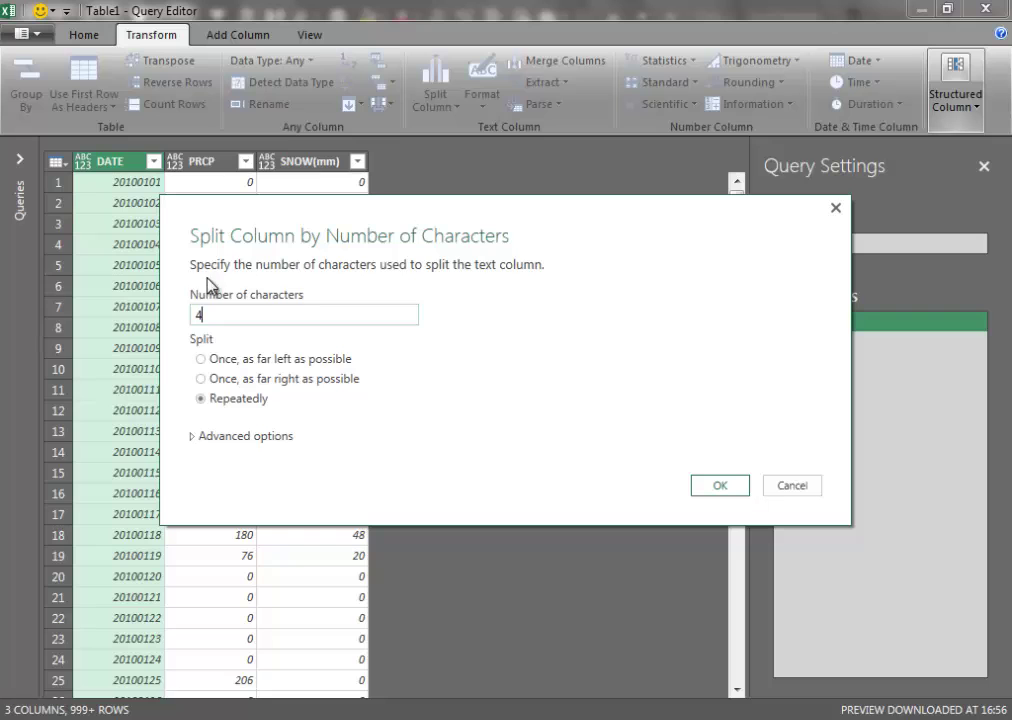
{"action": "type", "text": "4"}
{"action": "left_click", "coordinate": [724, 486]}
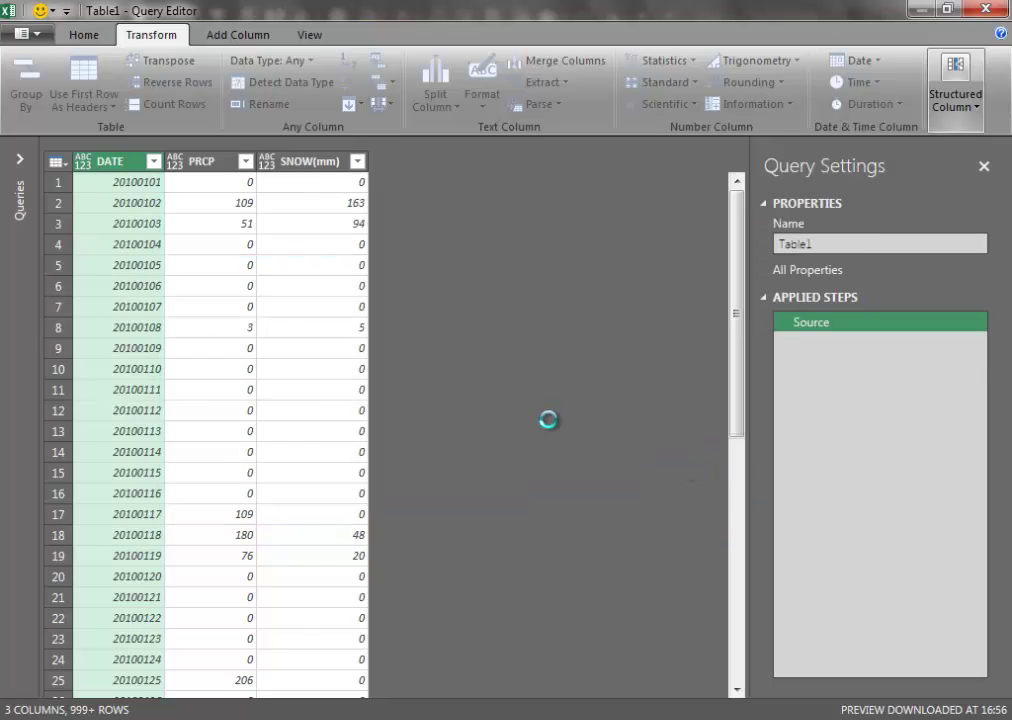
{"action": "left_click", "coordinate": [141, 190]}
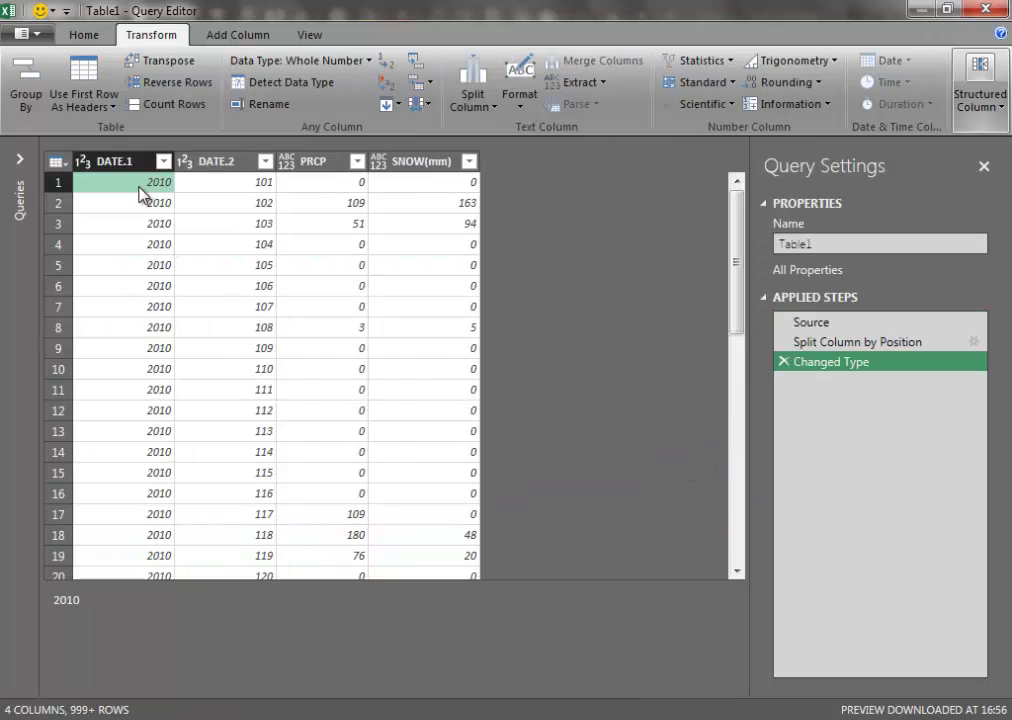
Step: Set DATE.2 to Text and split it every 2 characters into month and day
{"action": "left_click", "coordinate": [216, 161]}
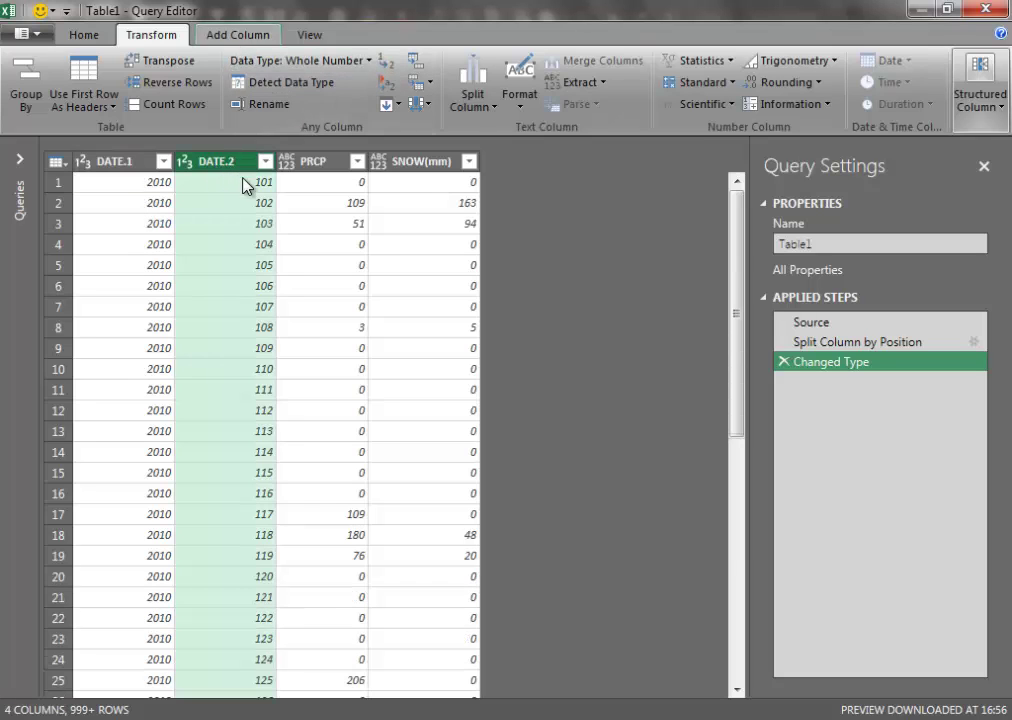
{"action": "left_click", "coordinate": [232, 58]}
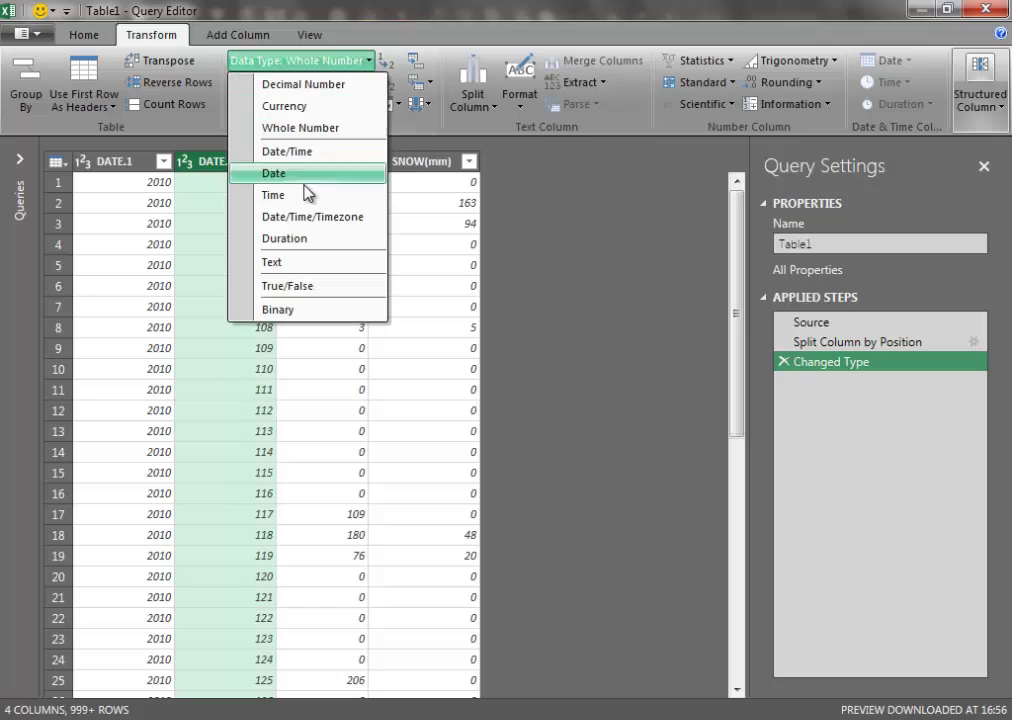
{"action": "left_click", "coordinate": [320, 264]}
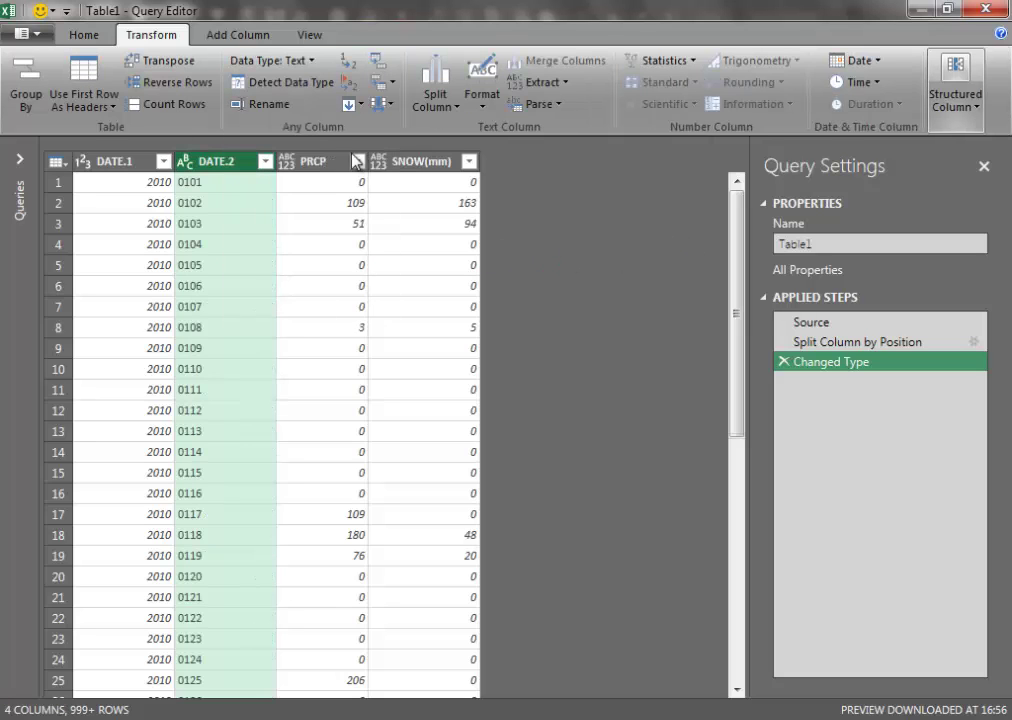
{"action": "left_click", "coordinate": [436, 97]}
{"action": "left_click", "coordinate": [520, 152]}
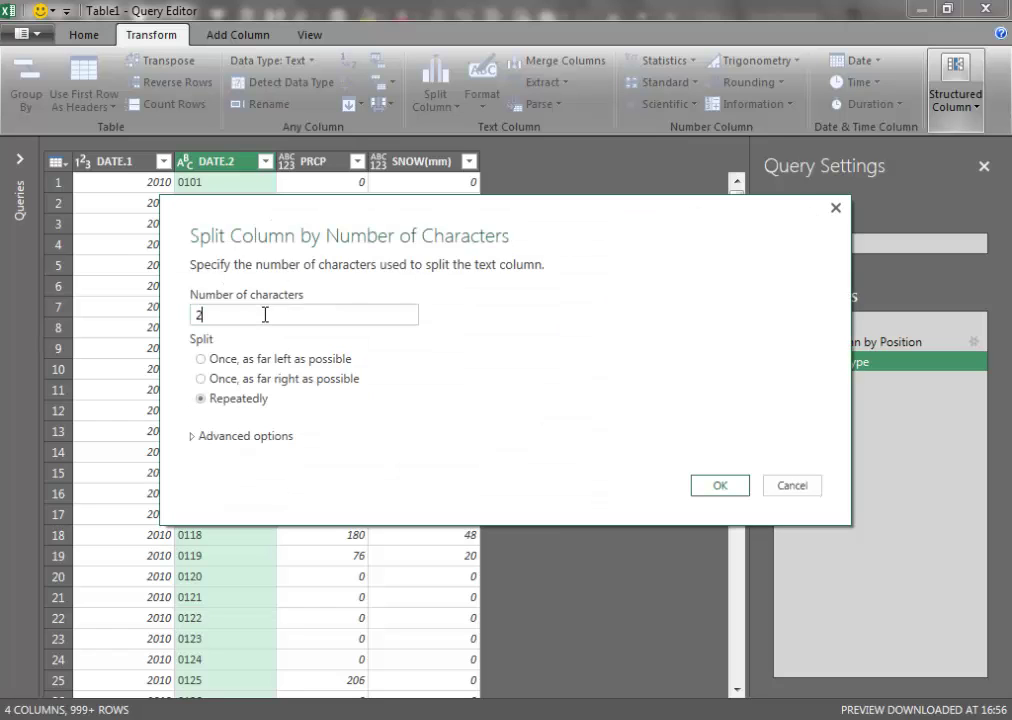
{"action": "type", "text": "2"}
{"action": "left_click", "coordinate": [716, 484]}
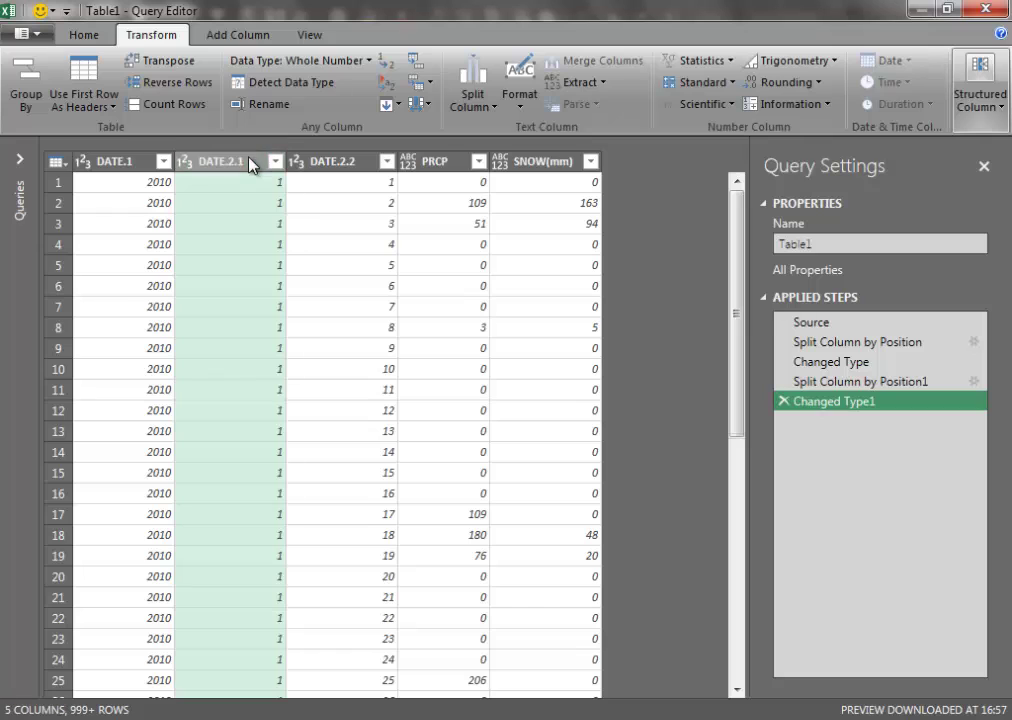
Step: Merge DATE.1, DATE.2.1 and DATE.2.2 with custom '/' separator into a Proper Date column
{"action": "left_click", "coordinate": [176, 162]}
{"action": "left_click", "coordinate": [320, 162], "text": "shift"}
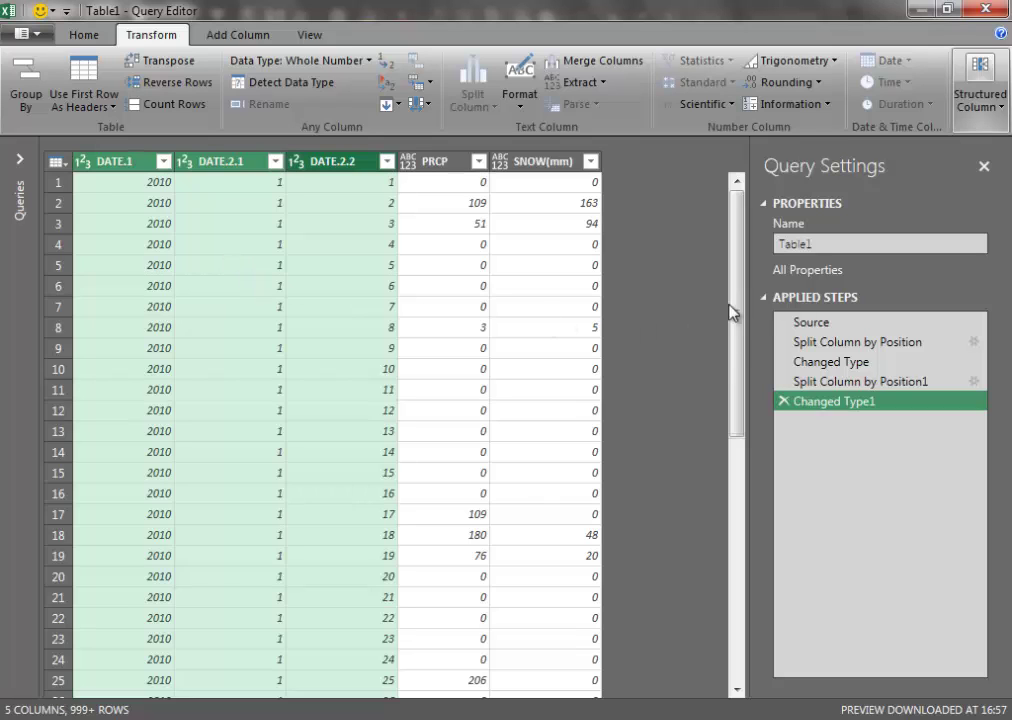
{"action": "left_click", "coordinate": [628, 64]}
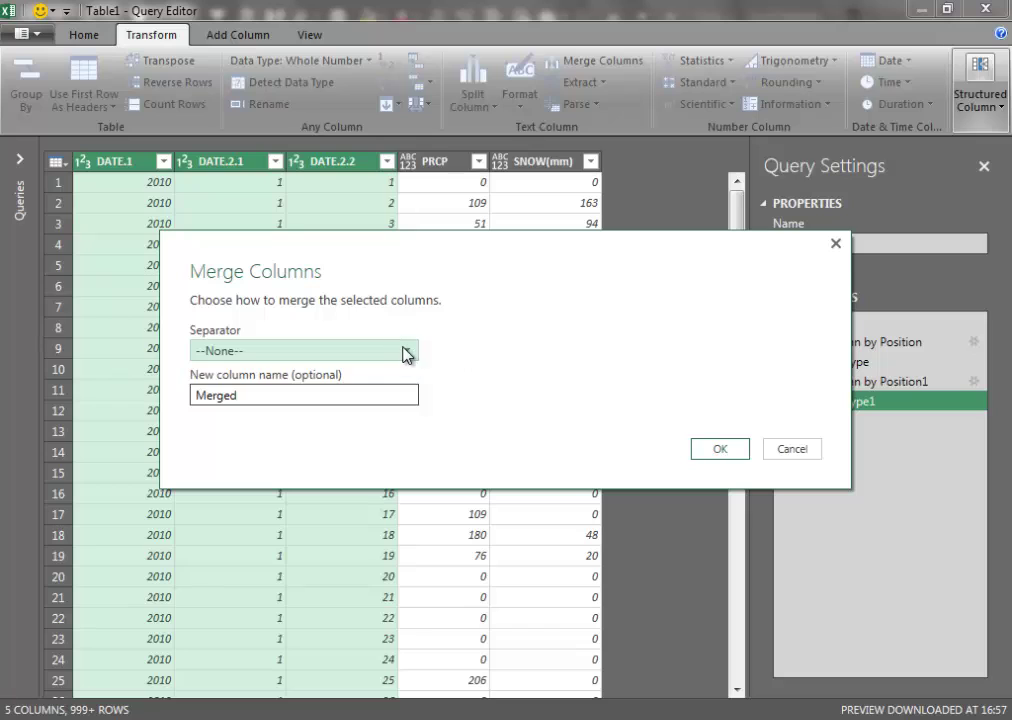
{"action": "left_click", "coordinate": [406, 352]}
{"action": "left_click", "coordinate": [377, 510]}
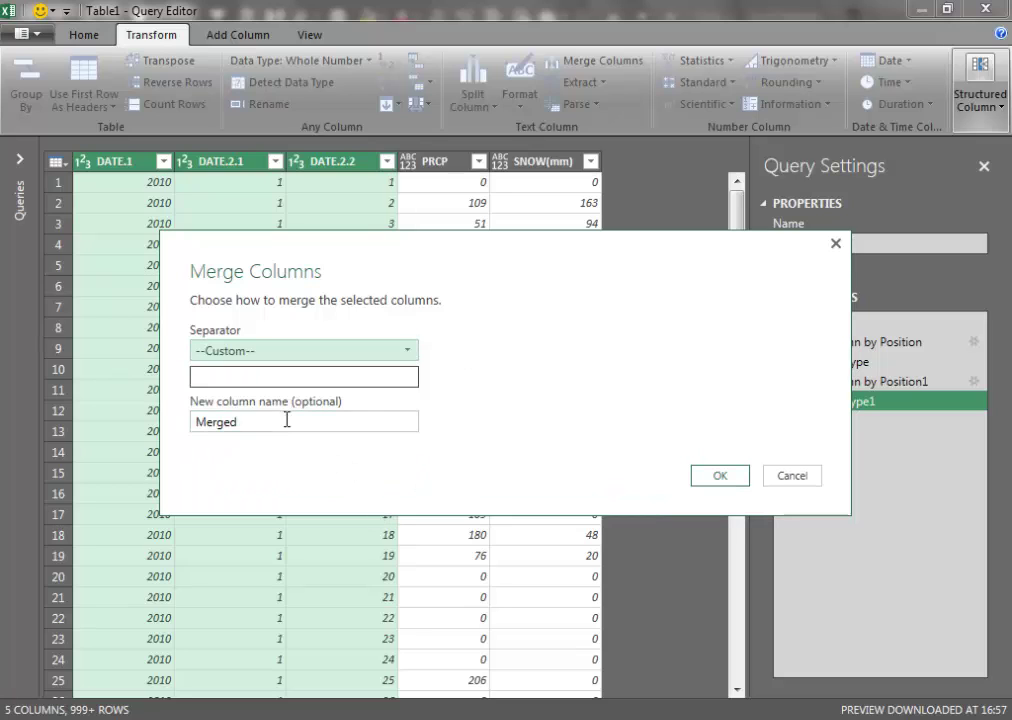
{"action": "left_click", "coordinate": [261, 378]}
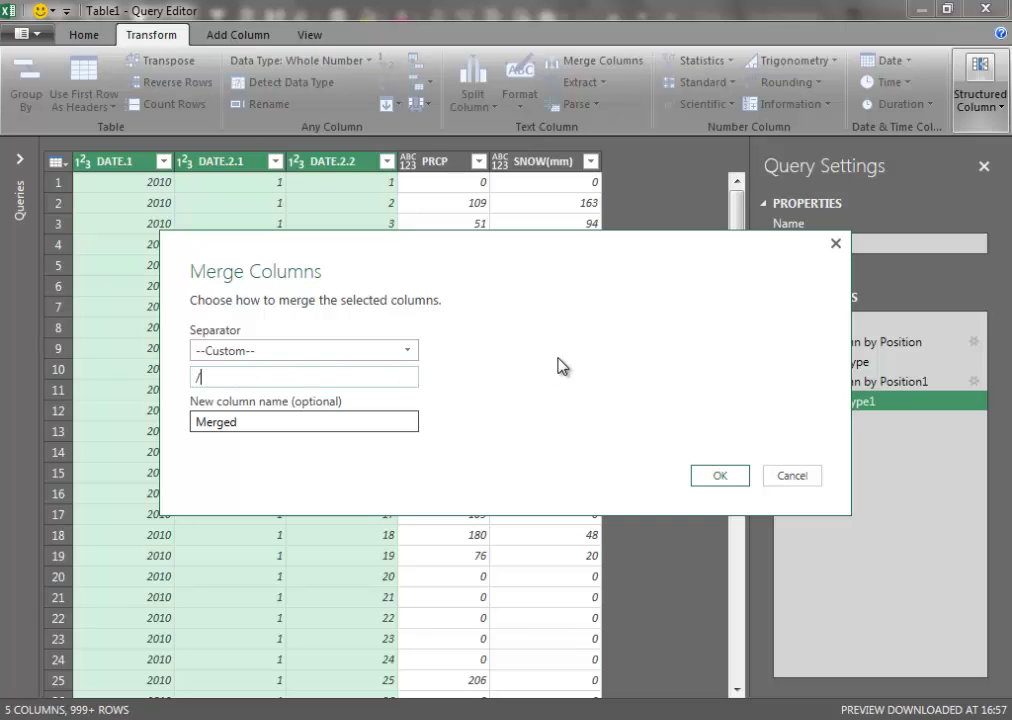
{"action": "left_click_drag", "start_coordinate": [240, 422], "coordinate": [192, 424]}
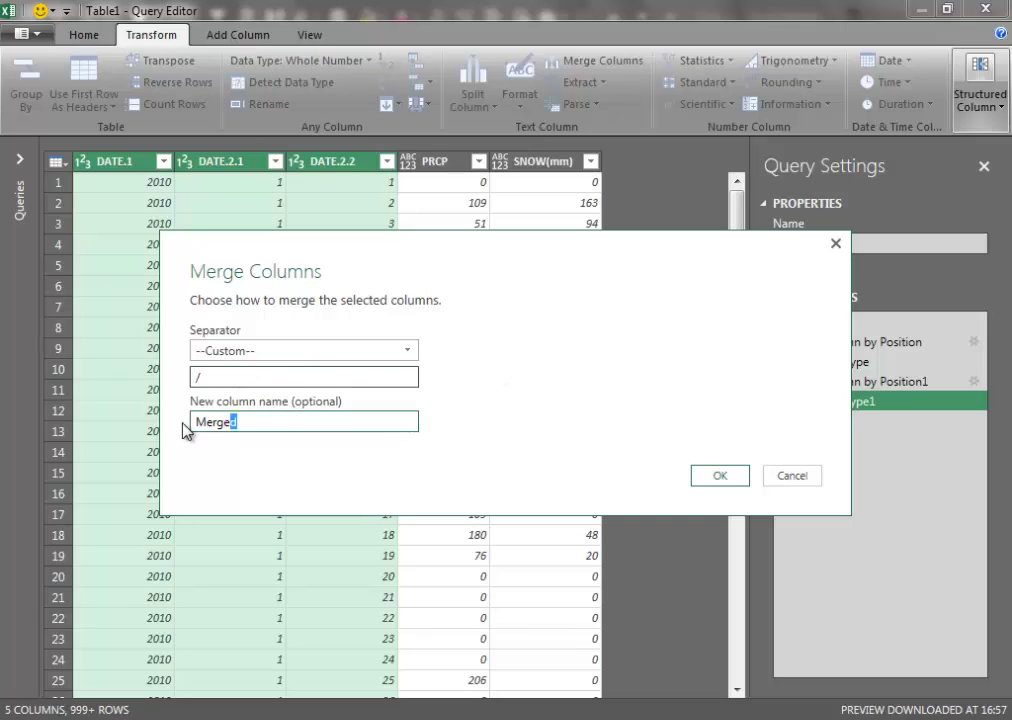
{"action": "type", "text": "Prp"}
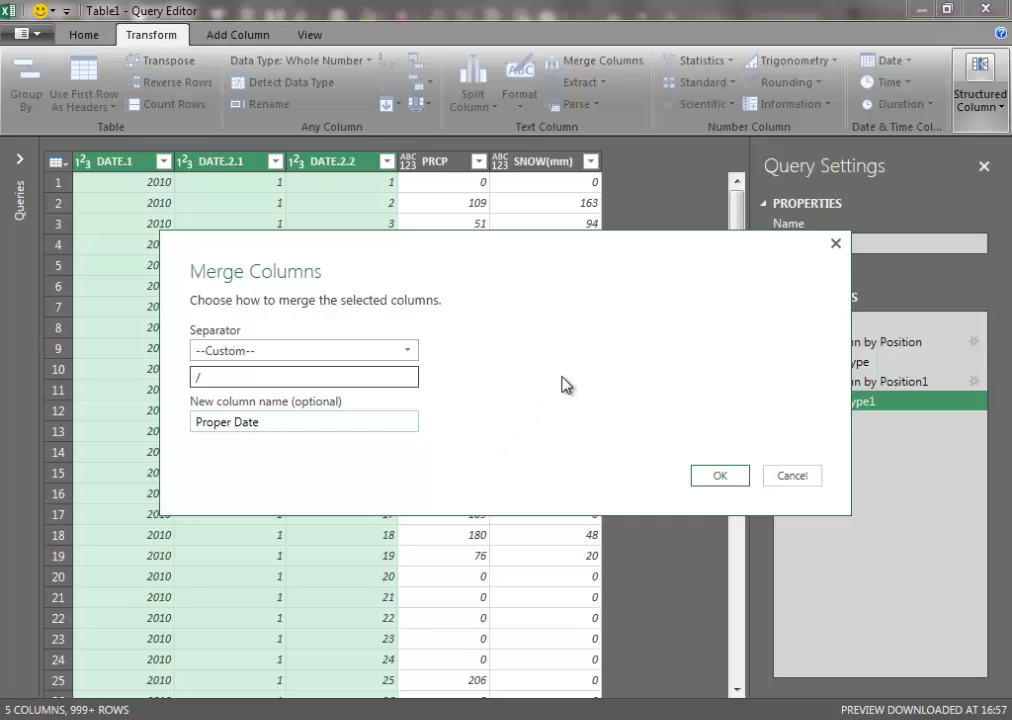
{"action": "left_click", "coordinate": [716, 474]}
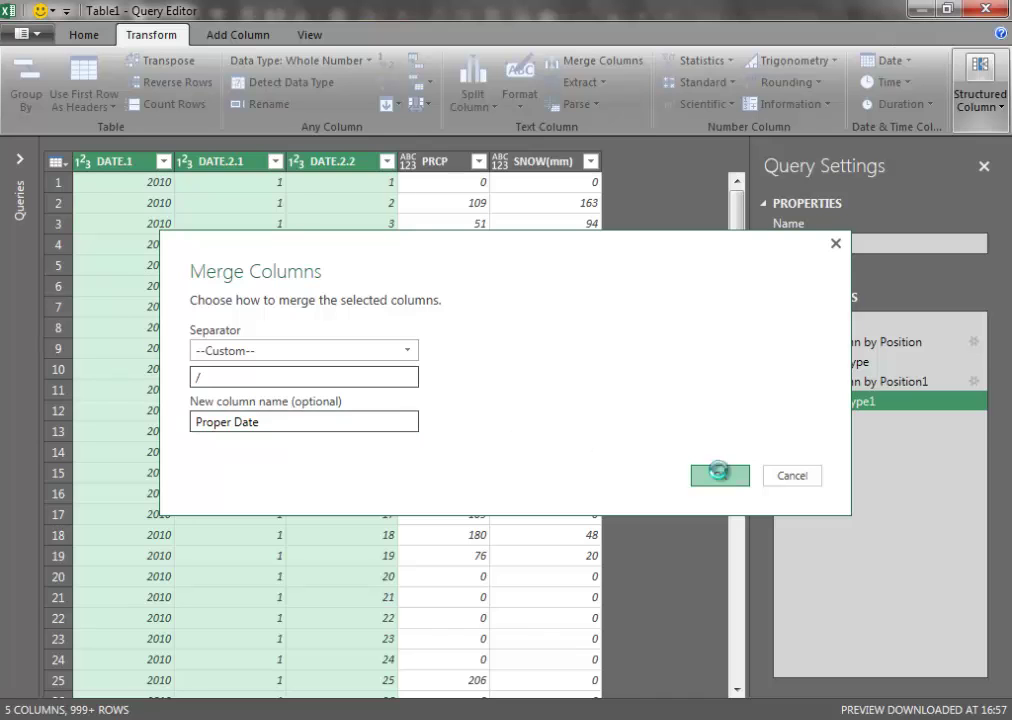
{"action": "left_click", "coordinate": [160, 162]}
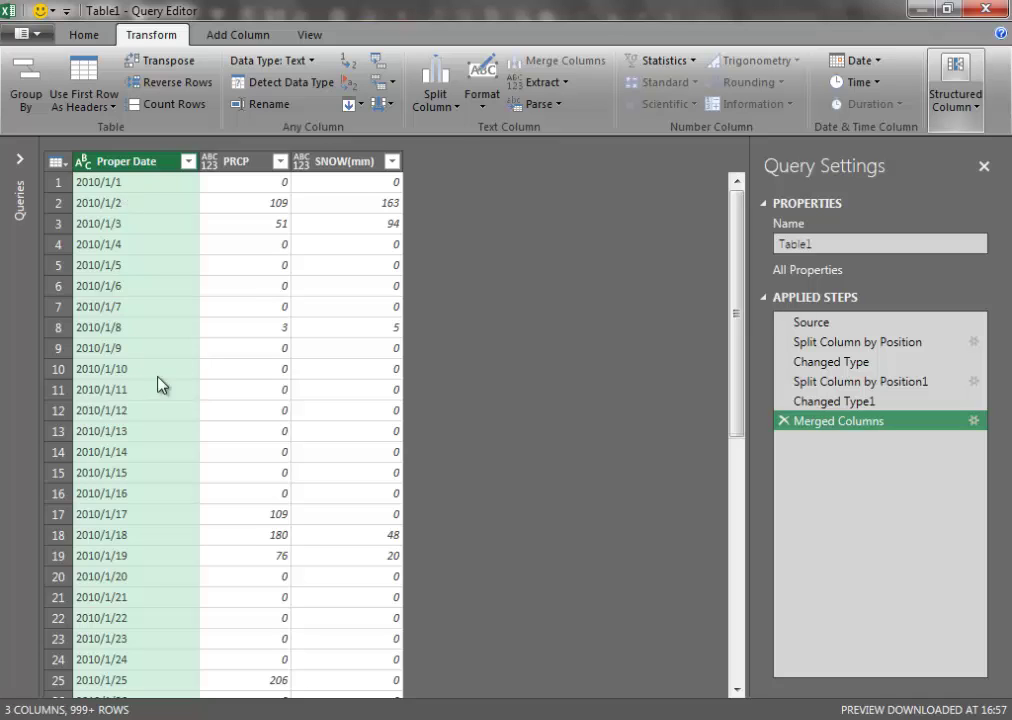
Step: Change the Proper Date column's data type to Date
{"action": "left_click", "coordinate": [298, 61]}
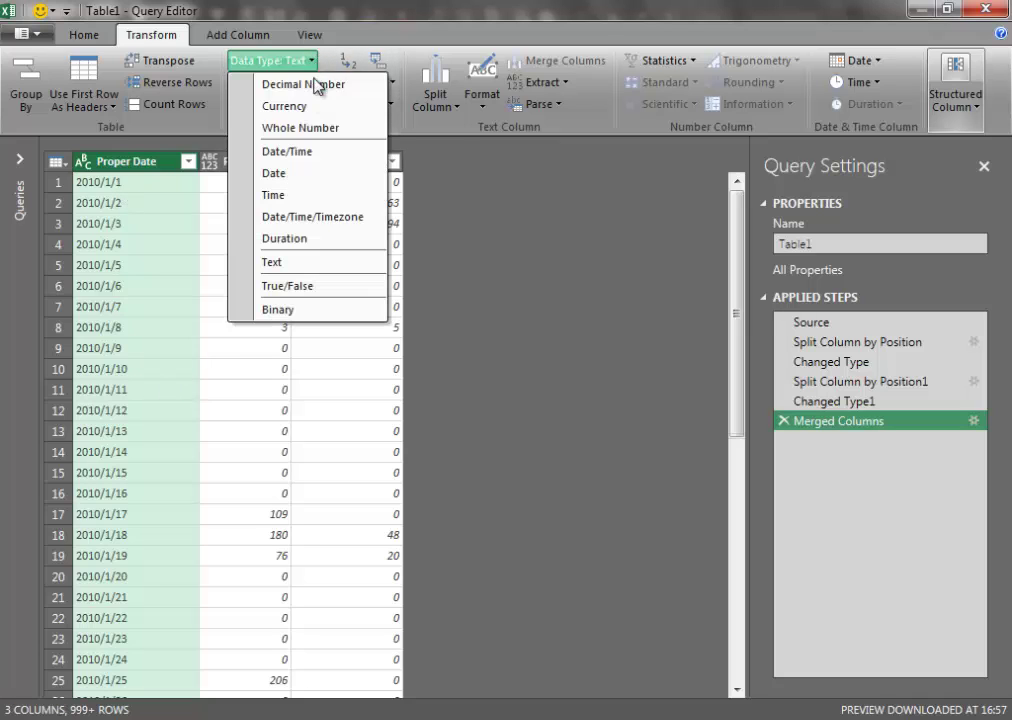
{"action": "left_click", "coordinate": [300, 175]}
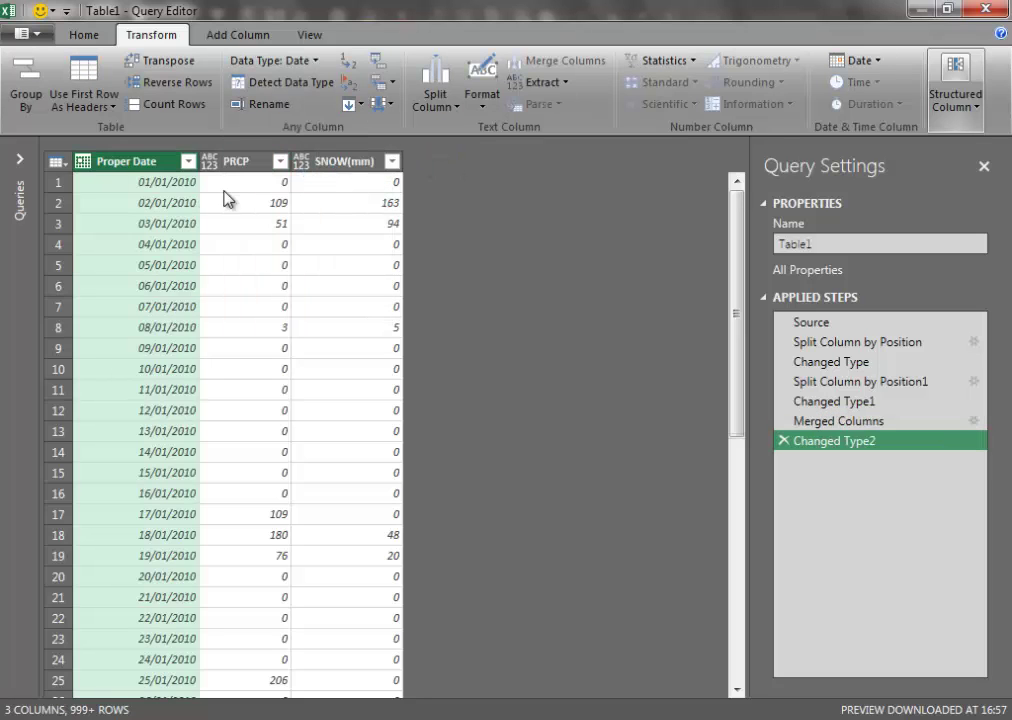
{"action": "left_click", "coordinate": [165, 183]}
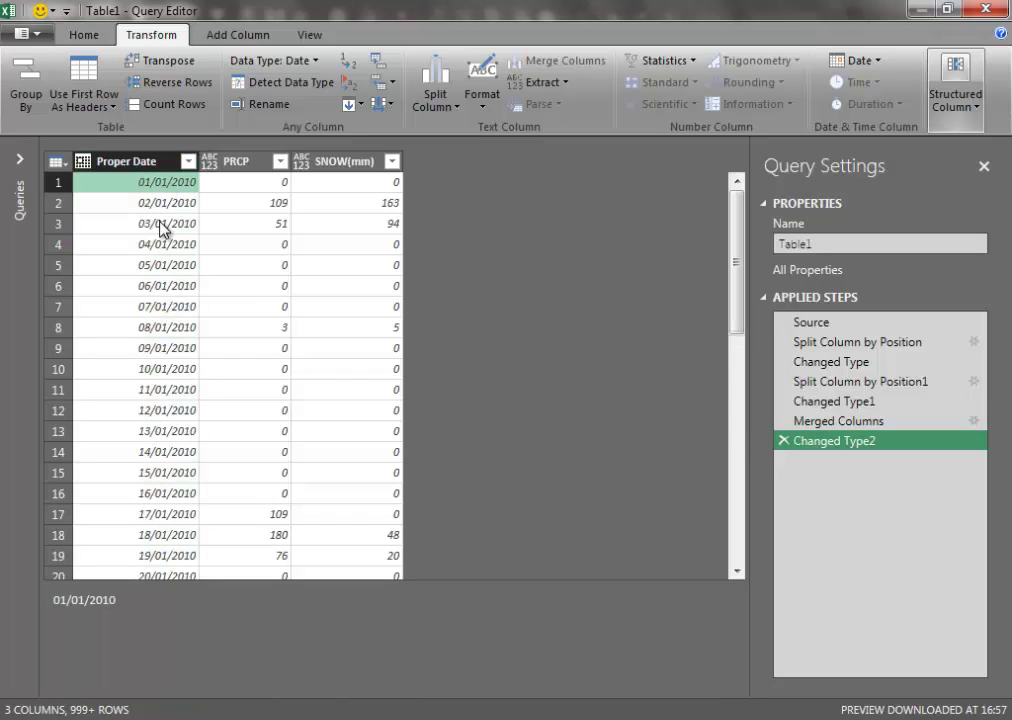
Step: Close & Load the query as a table on a new worksheet, then close the Workbook Queries pane
{"action": "left_click", "coordinate": [84, 34]}
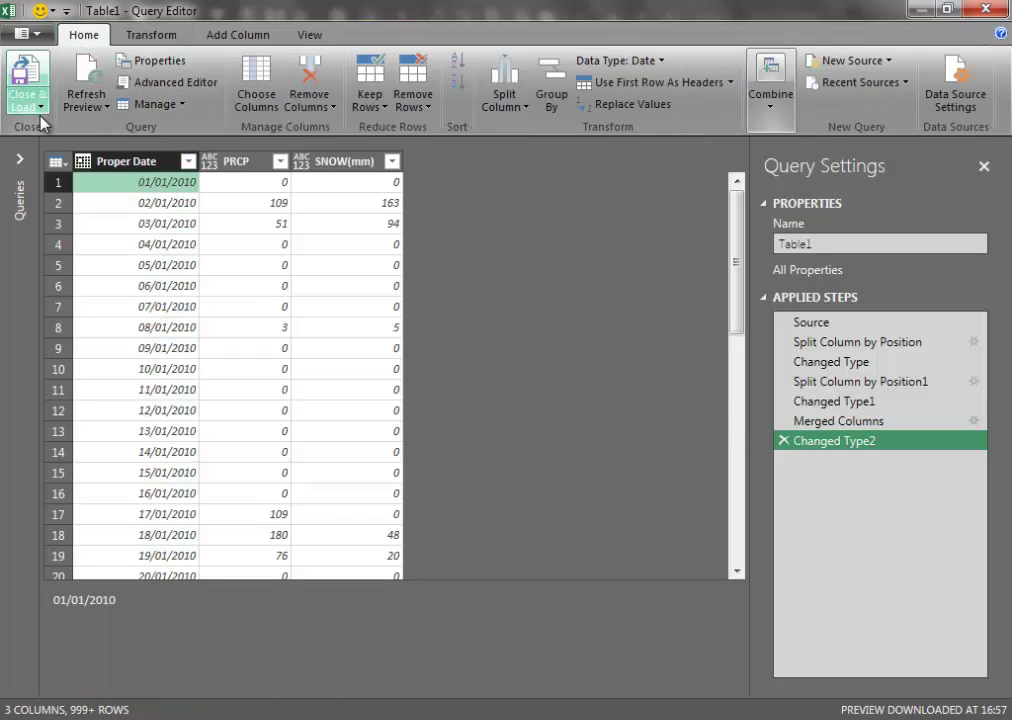
{"action": "left_click", "coordinate": [40, 109]}
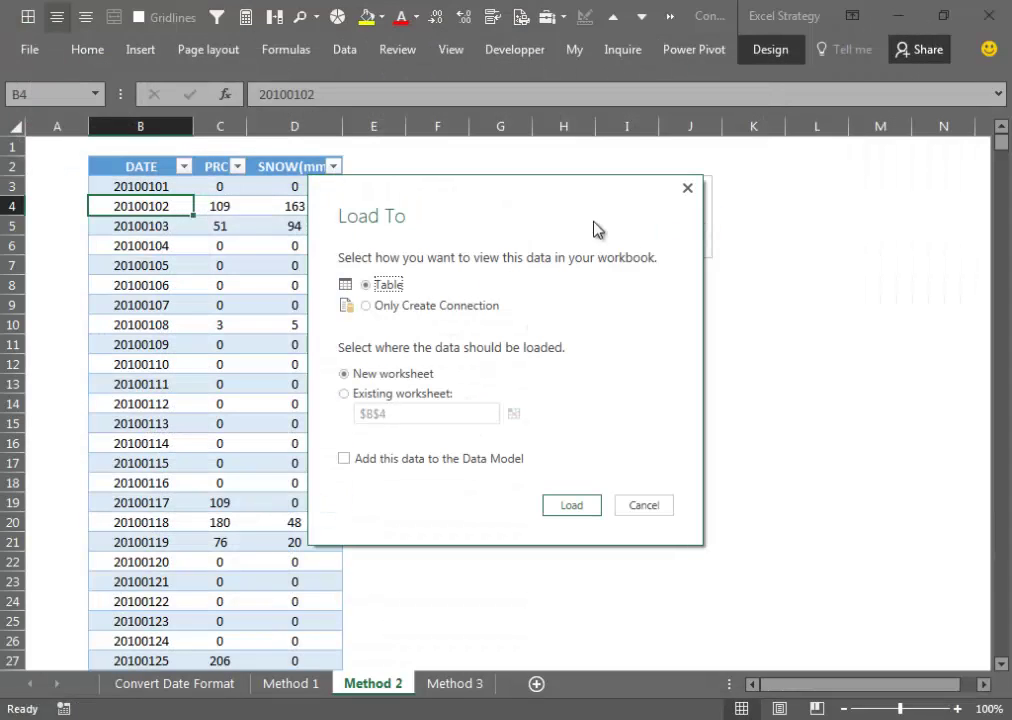
{"action": "left_click", "coordinate": [644, 505]}
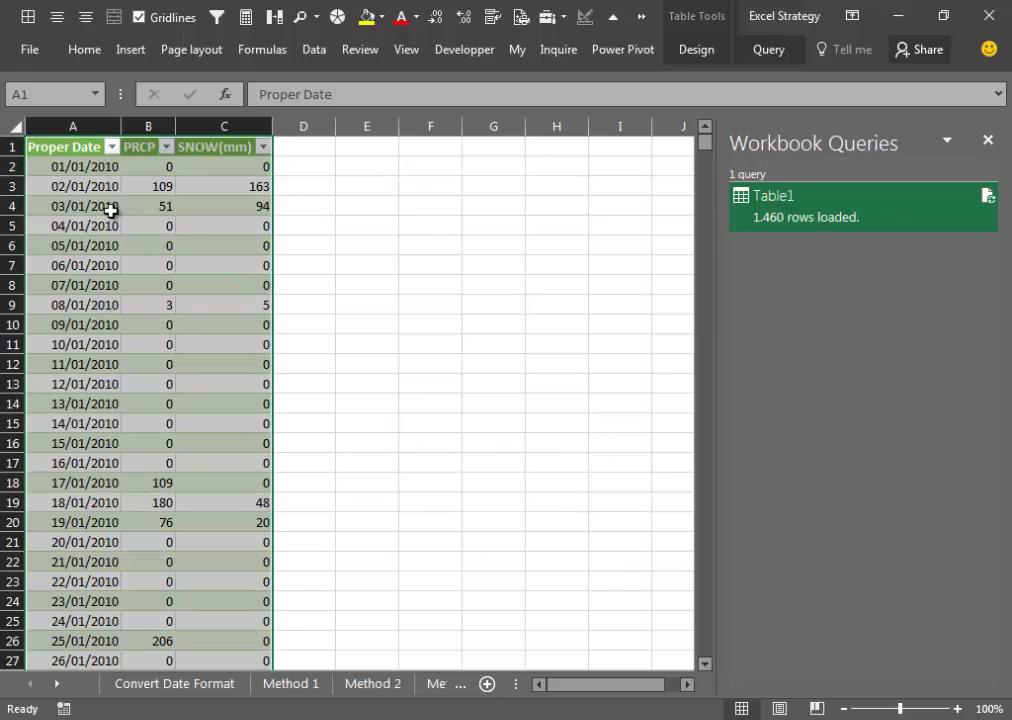
{"action": "left_click", "coordinate": [89, 168]}
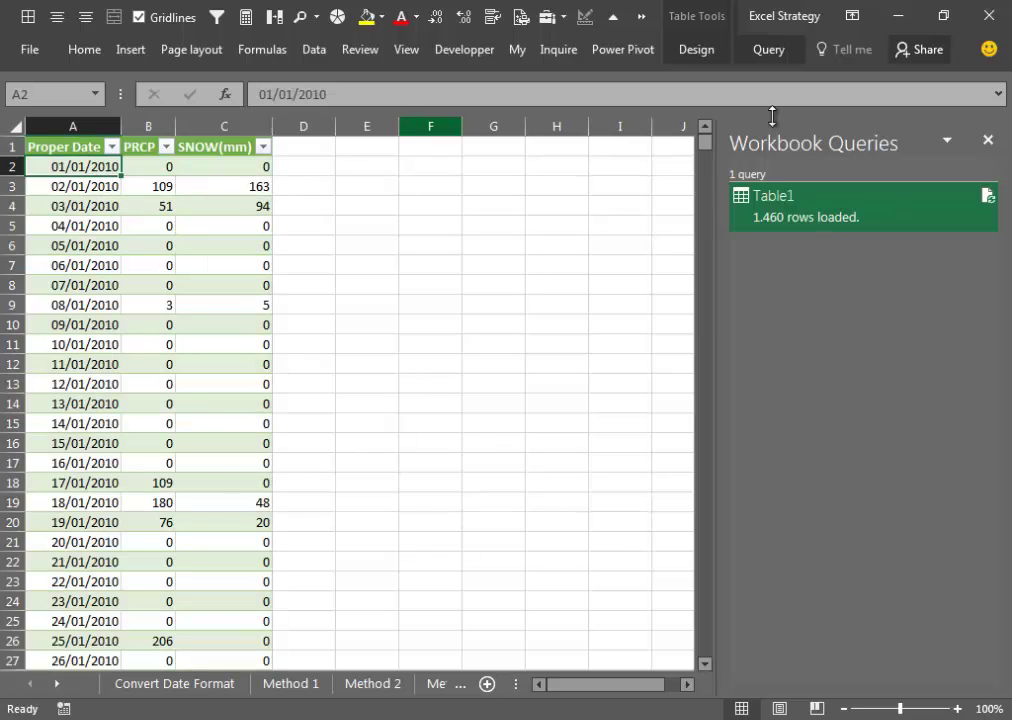
{"action": "left_click", "coordinate": [988, 140]}
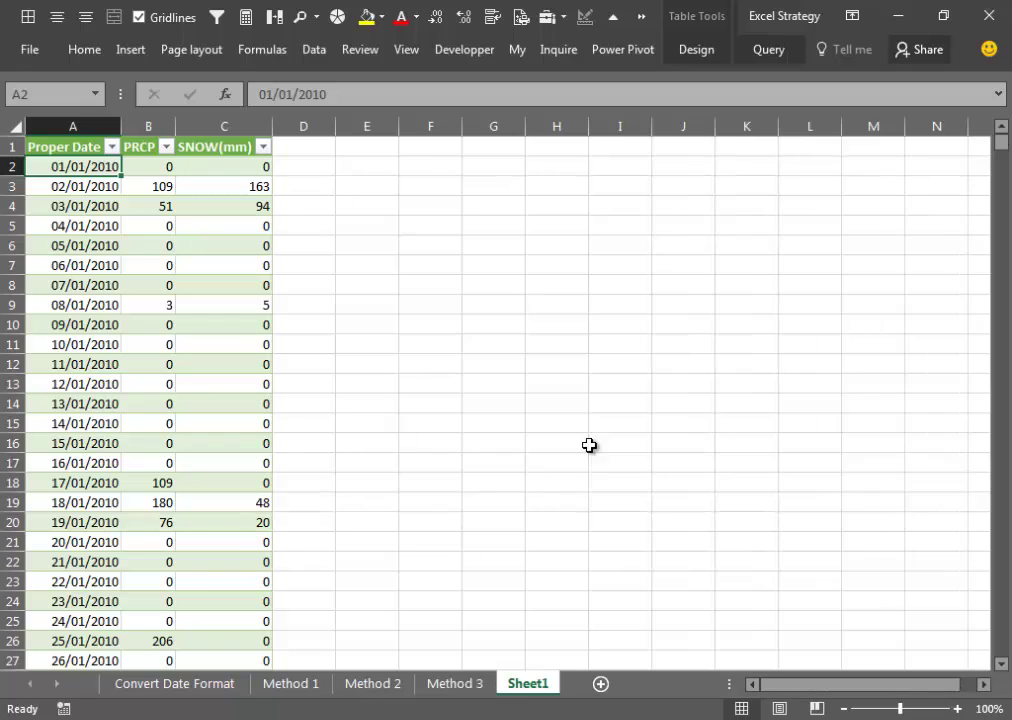
Step: On the Method 3 sheet, select the DATE text from B3 down and start Text to Columns
{"action": "left_click", "coordinate": [464, 683]}
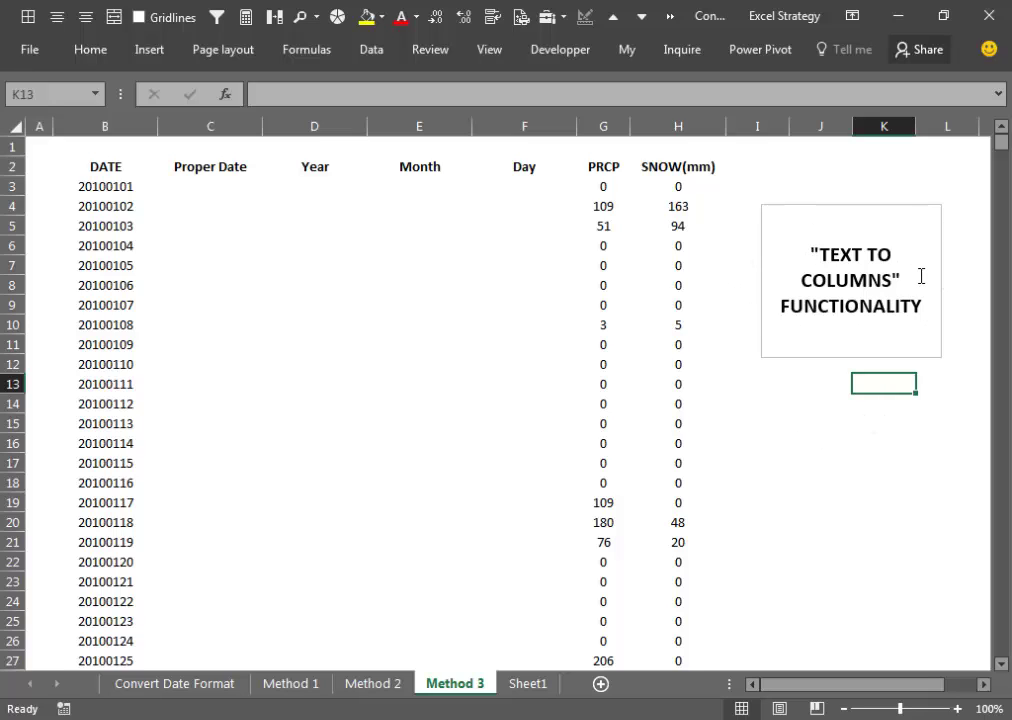
{"action": "left_click", "coordinate": [88, 187]}
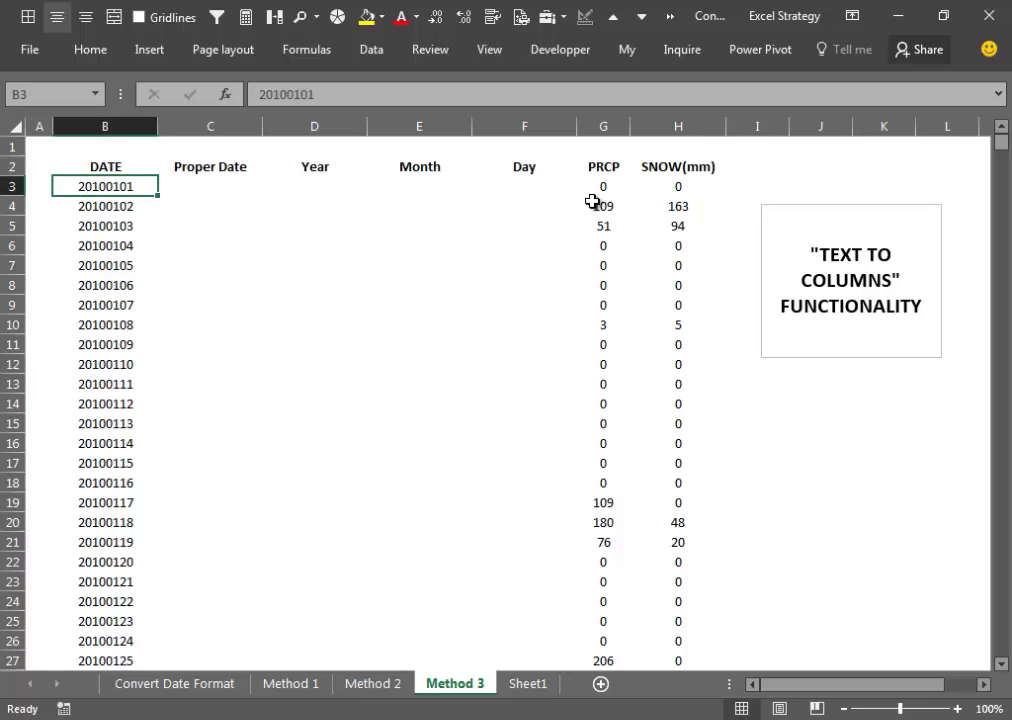
{"action": "key", "text": "ctrl+shift+Down"}
{"action": "key", "text": "ctrl+BackSpace"}
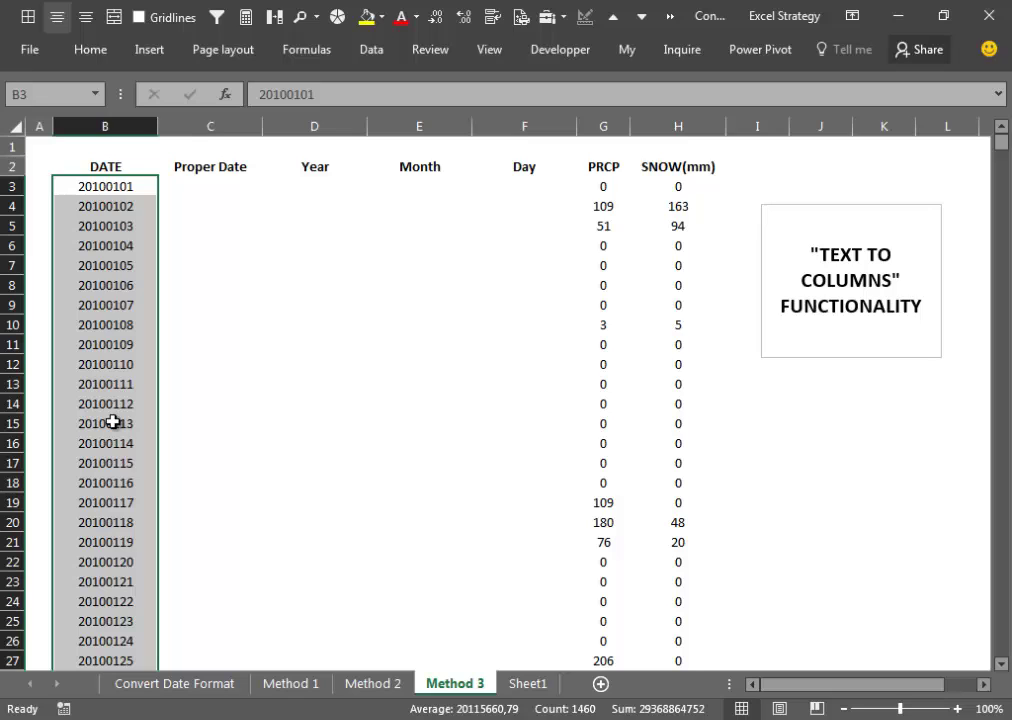
{"action": "left_click", "coordinate": [369, 52]}
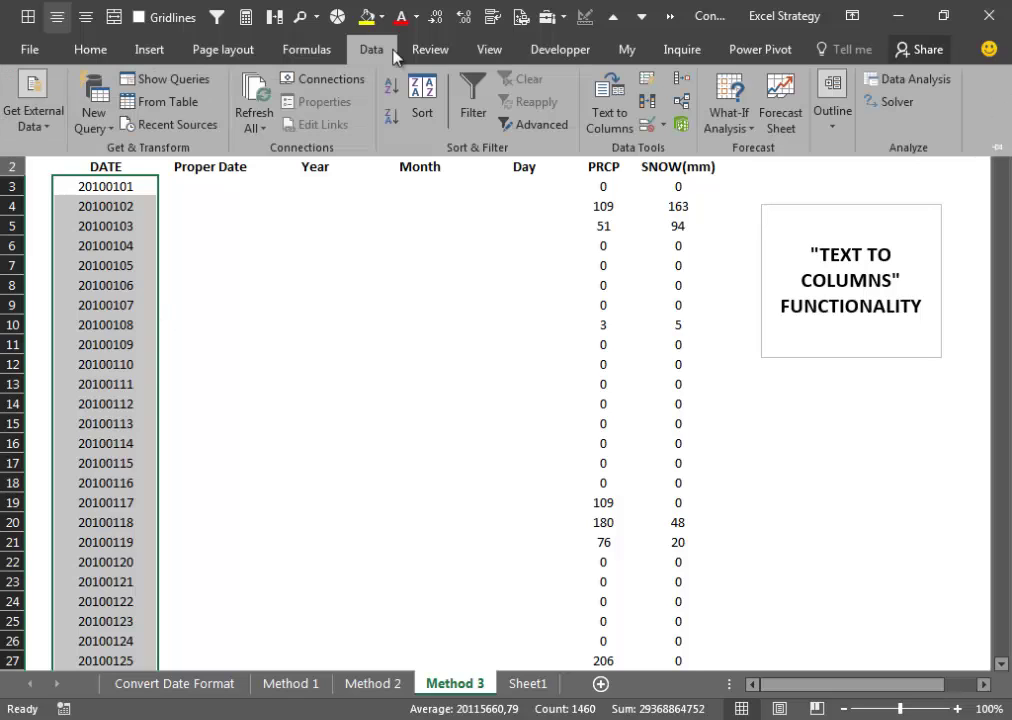
{"action": "left_click", "coordinate": [610, 117]}
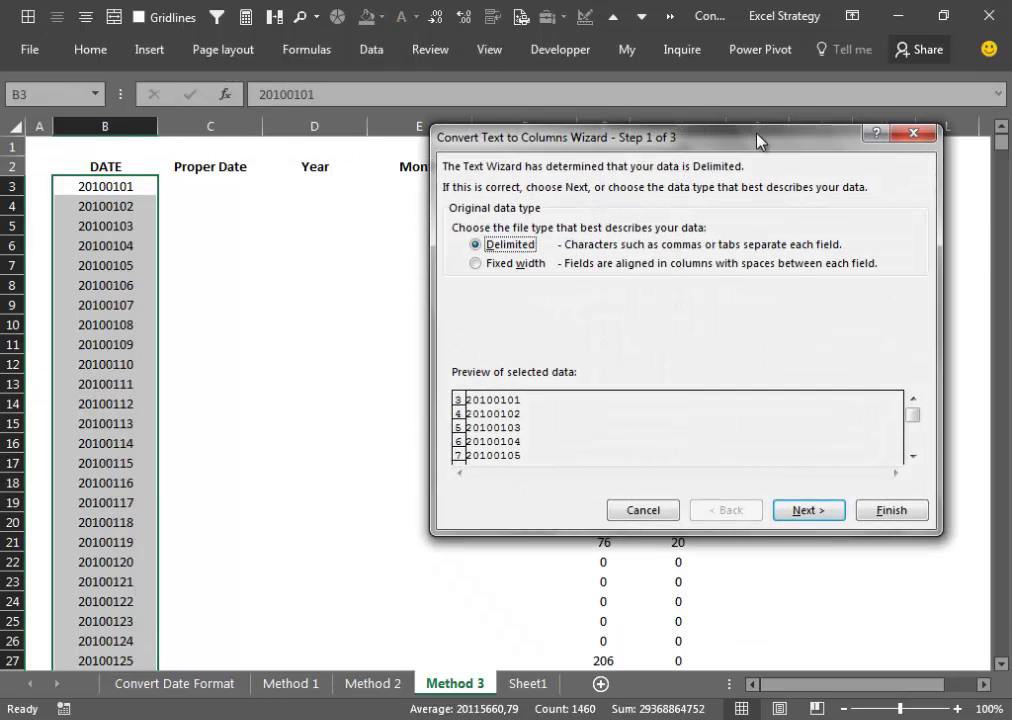
Step: Convert the column as YMD dates with destination C3
{"action": "left_click", "coordinate": [832, 512]}
{"action": "left_click", "coordinate": [834, 512]}
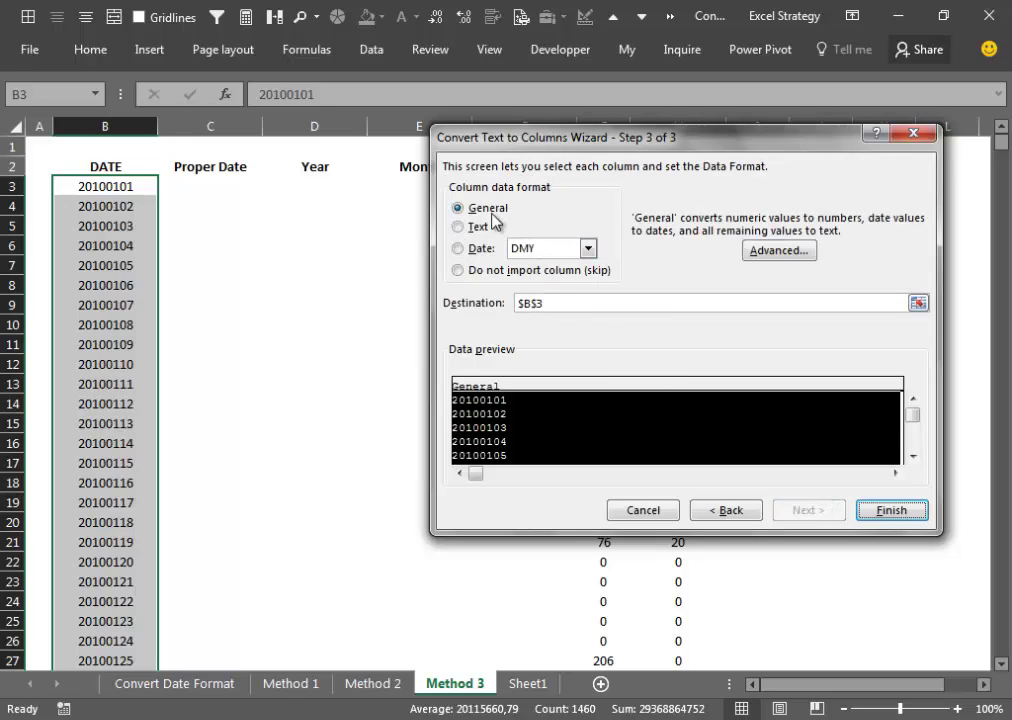
{"action": "left_click", "coordinate": [459, 249]}
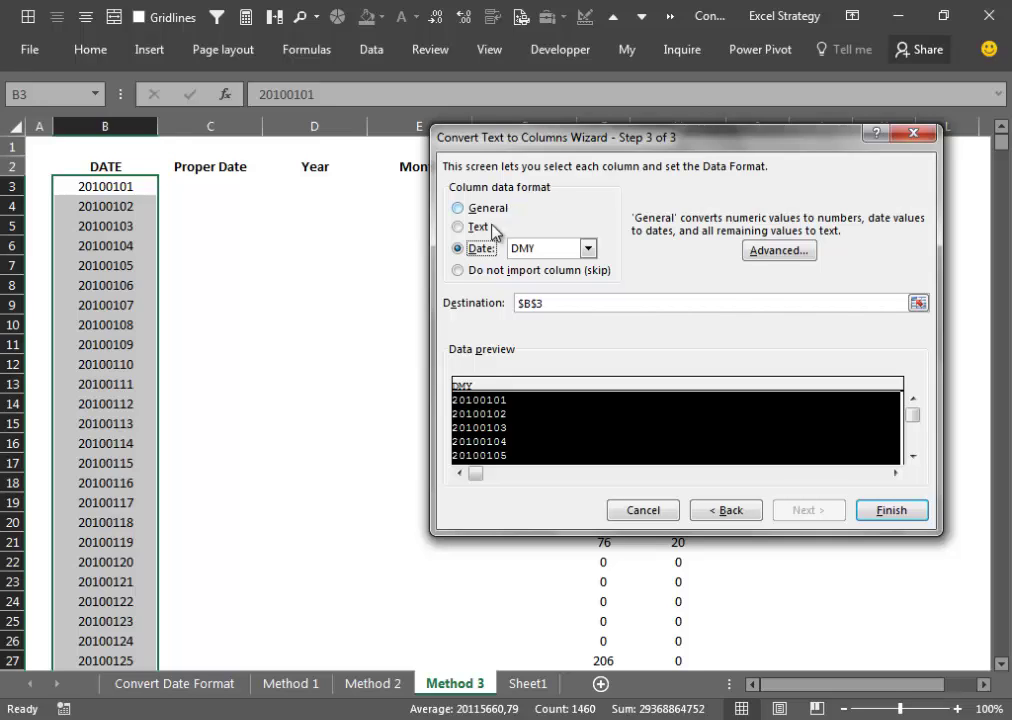
{"action": "left_click", "coordinate": [588, 250]}
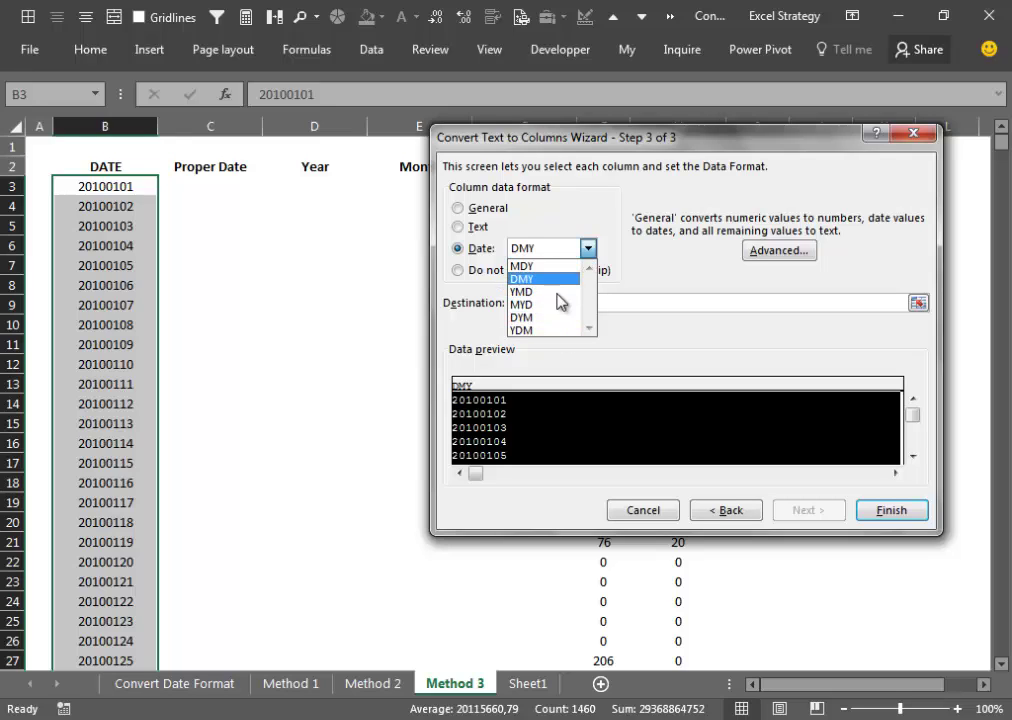
{"action": "left_click", "coordinate": [562, 293]}
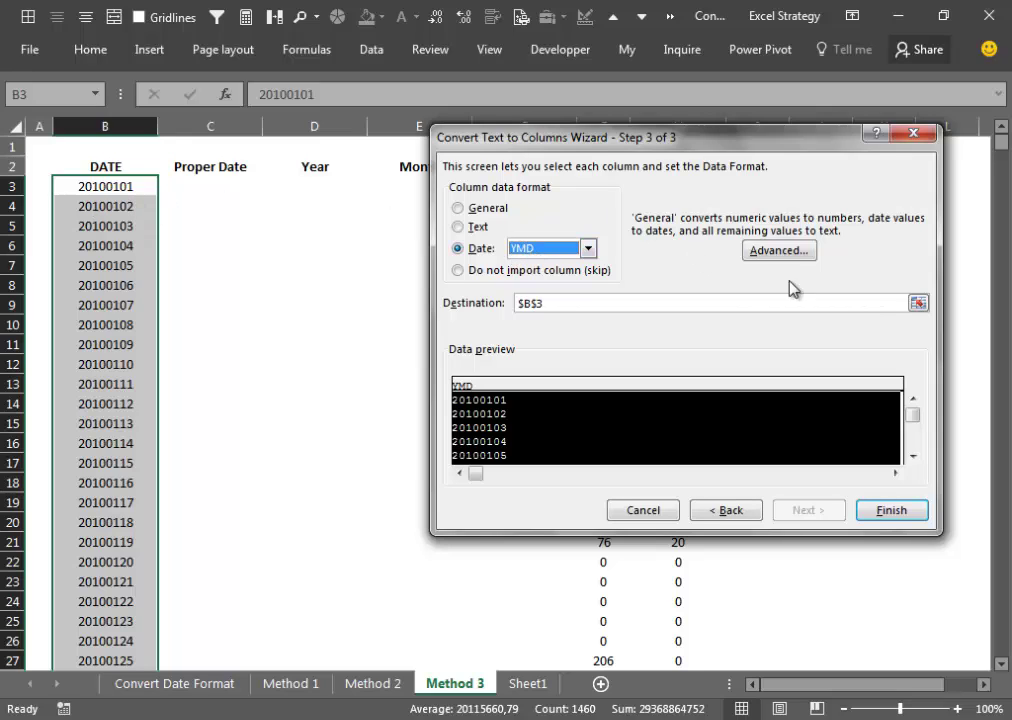
{"action": "left_click", "coordinate": [918, 302]}
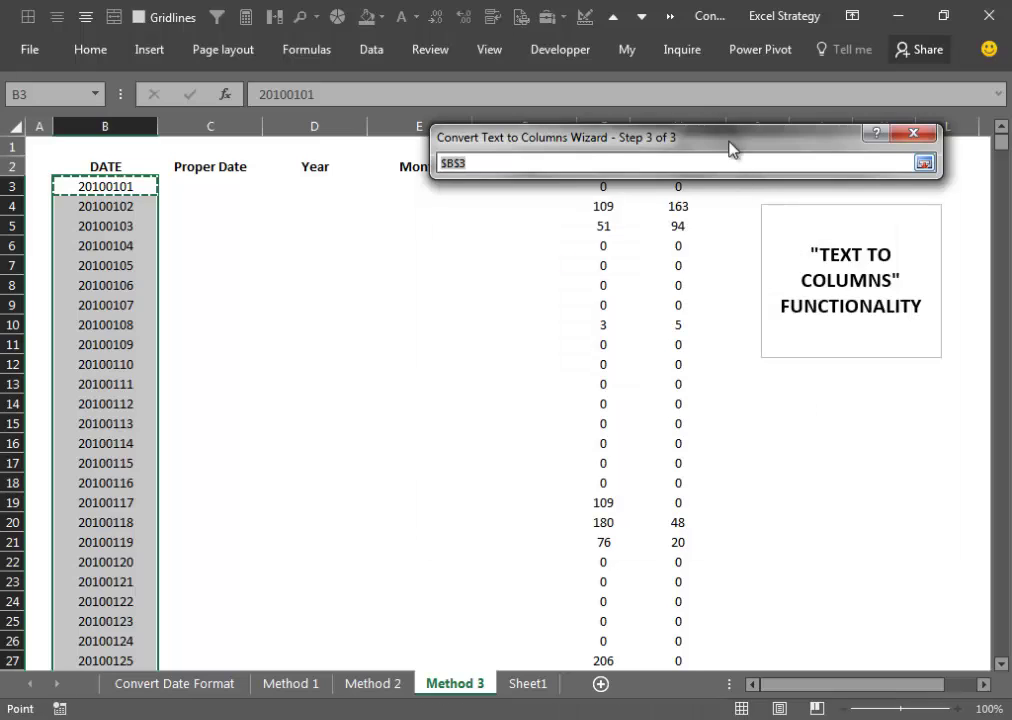
{"action": "left_click_drag", "start_coordinate": [729, 148], "coordinate": [741, 389]}
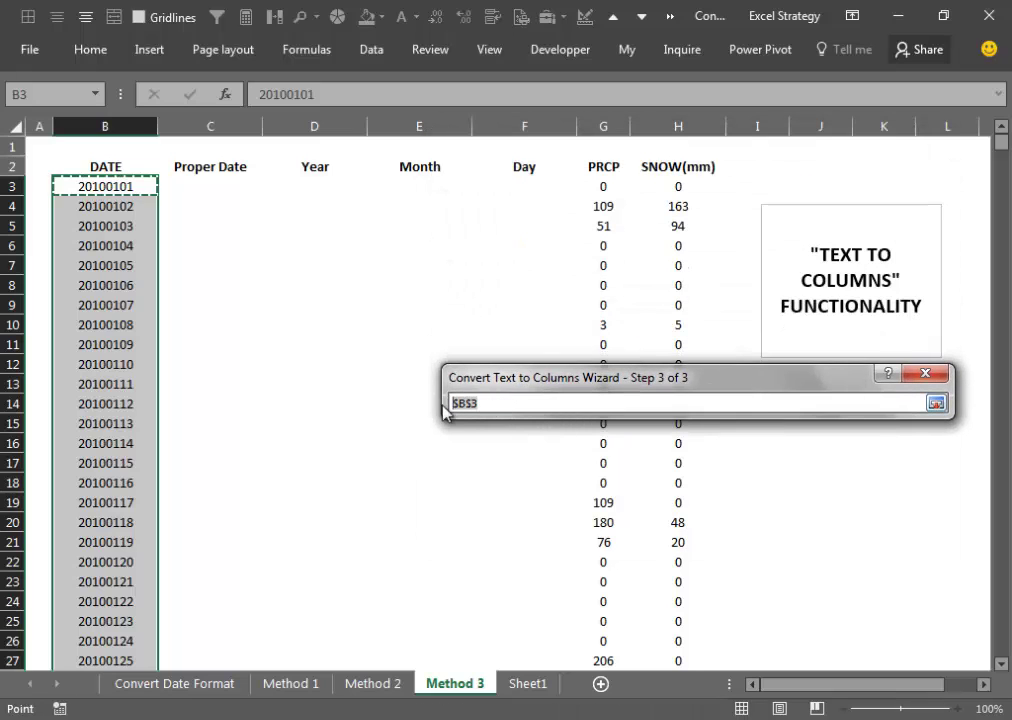
{"action": "left_click", "coordinate": [214, 188]}
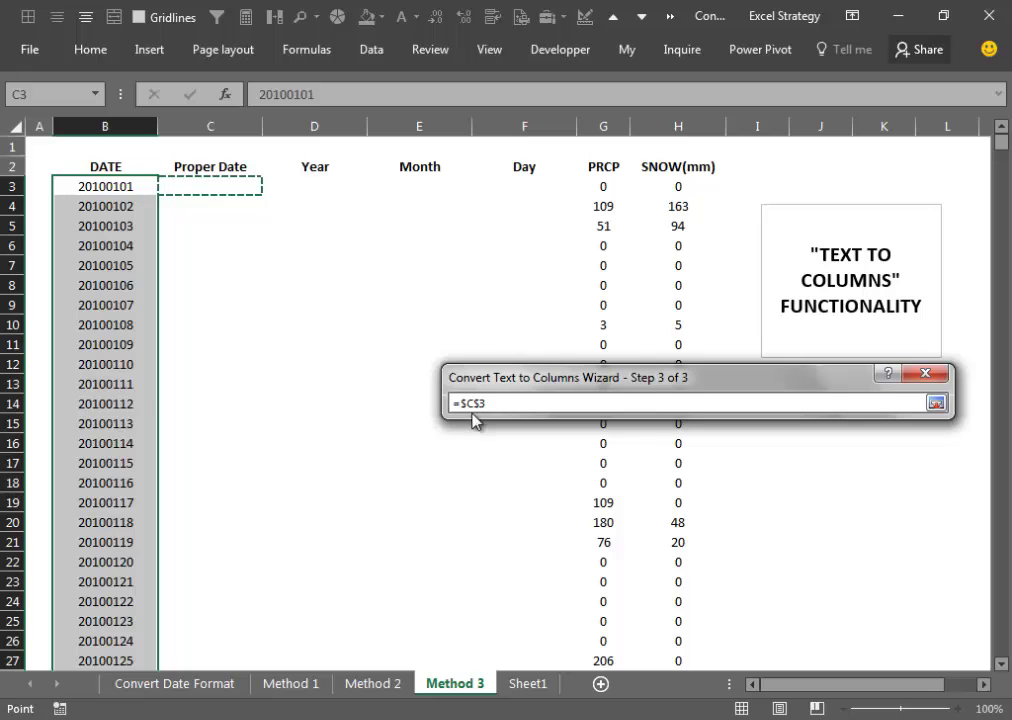
{"action": "left_click", "coordinate": [936, 403]}
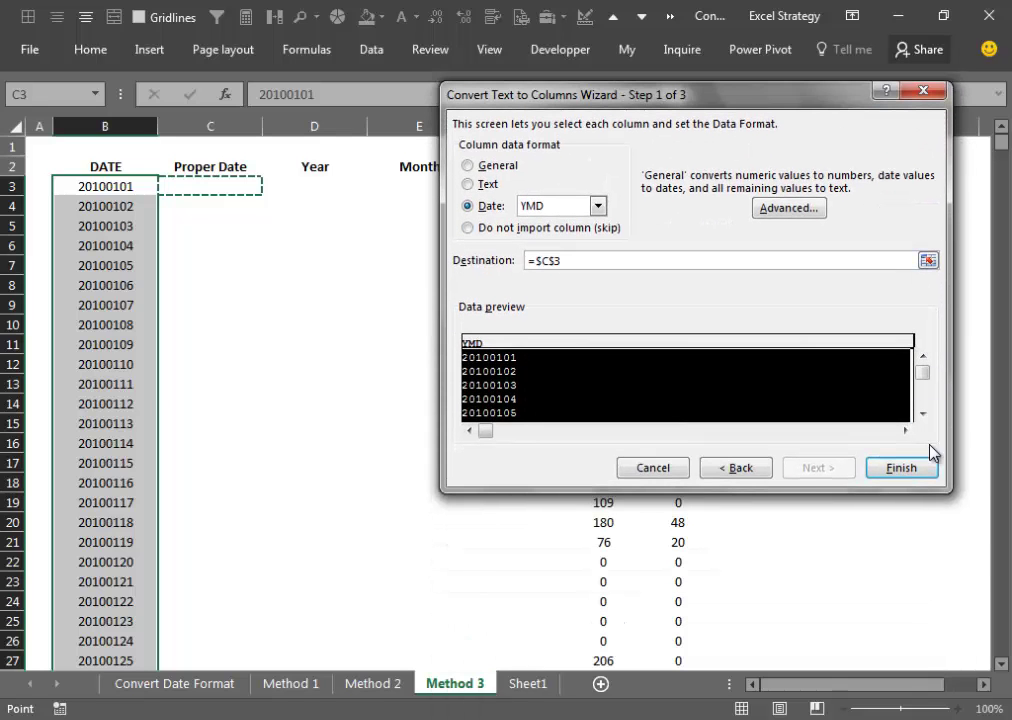
{"action": "left_click", "coordinate": [926, 467]}
{"action": "left_click", "coordinate": [228, 190]}
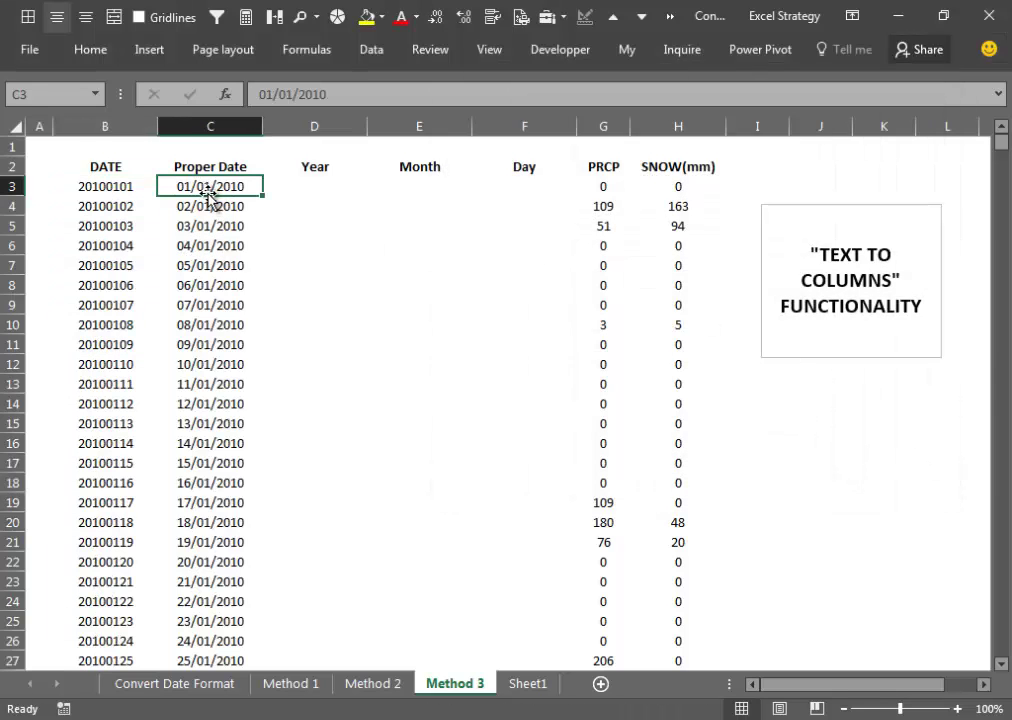
Step: Enter =YEAR(C3) in D3
{"action": "left_click", "coordinate": [106, 184]}
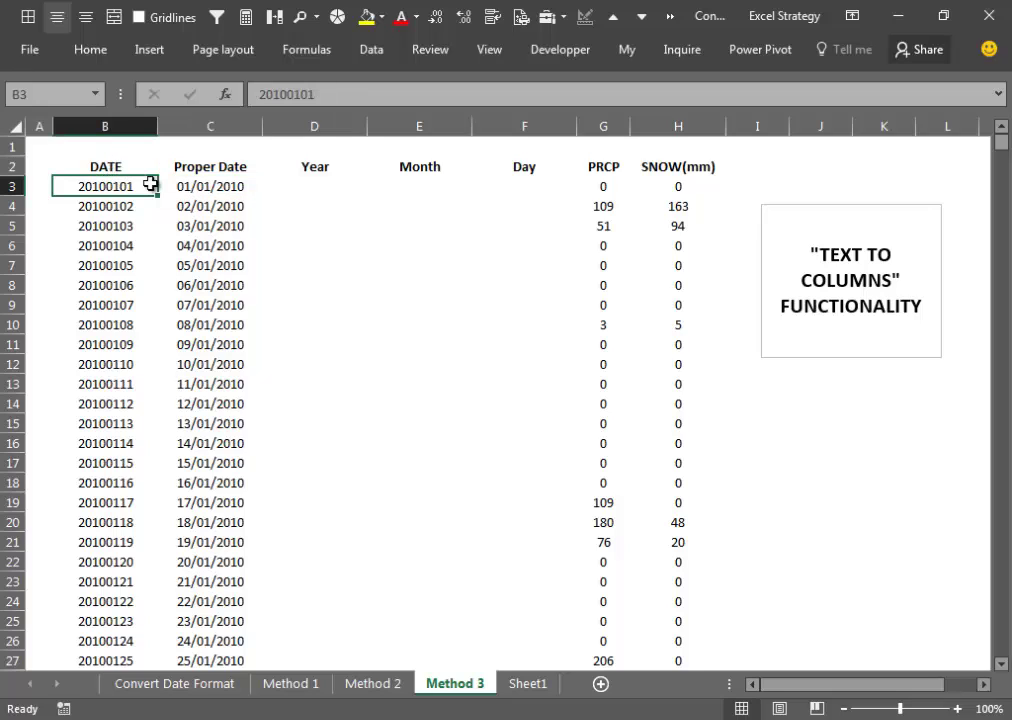
{"action": "left_click", "coordinate": [203, 186]}
{"action": "left_click", "coordinate": [300, 188]}
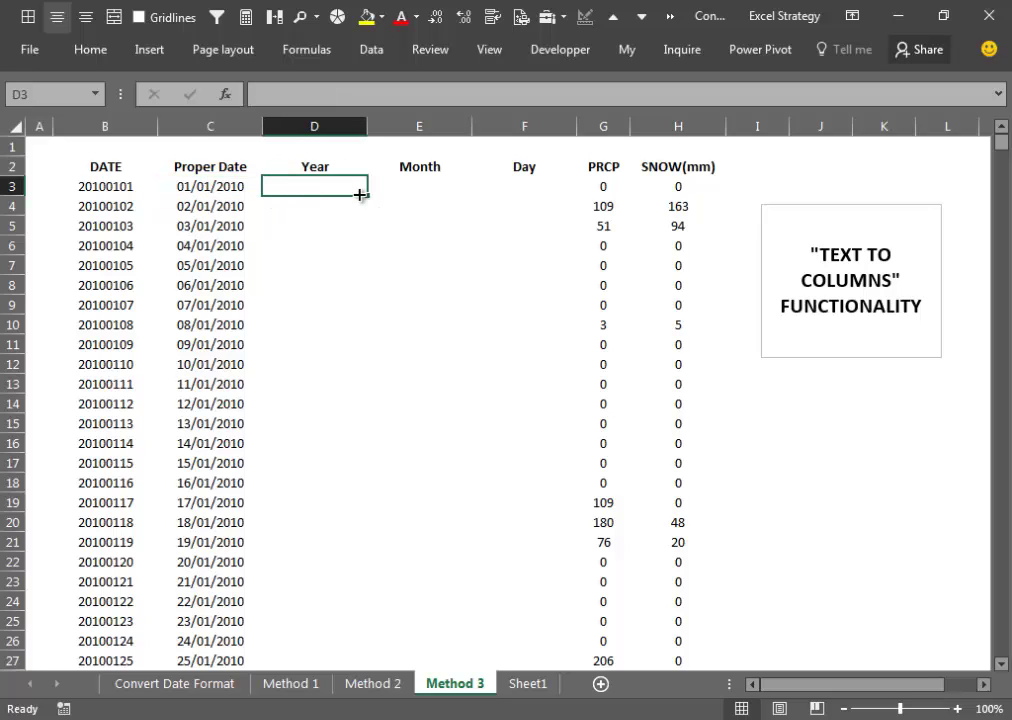
{"action": "type", "text": "=y"}
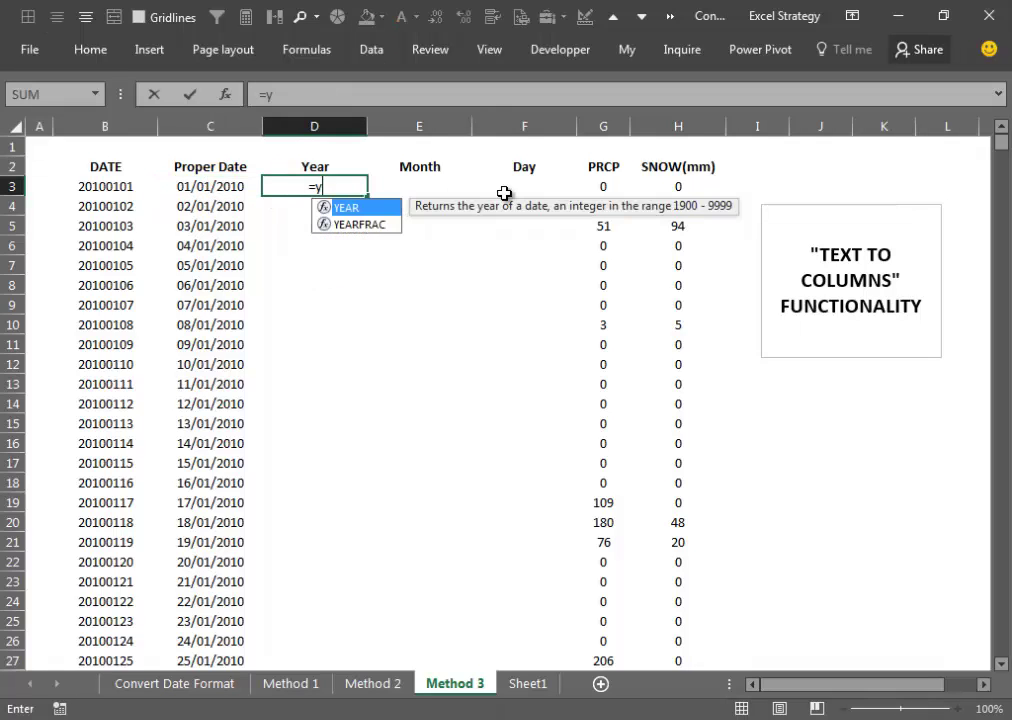
{"action": "type", "text": "e"}
{"action": "key", "text": "Tab"}
{"action": "key", "text": "Left"}
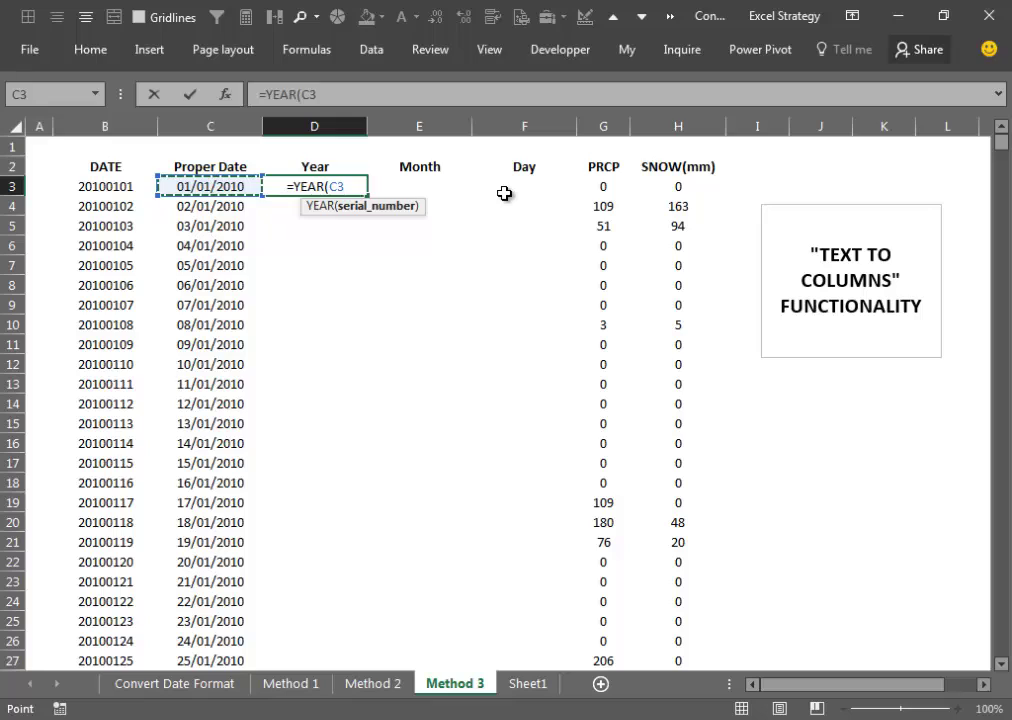
{"action": "key", "text": "Tab"}
Step: Enter =MONTH(C3) in E3 and =DAY(C3) in F3
{"action": "type", "text": "="}
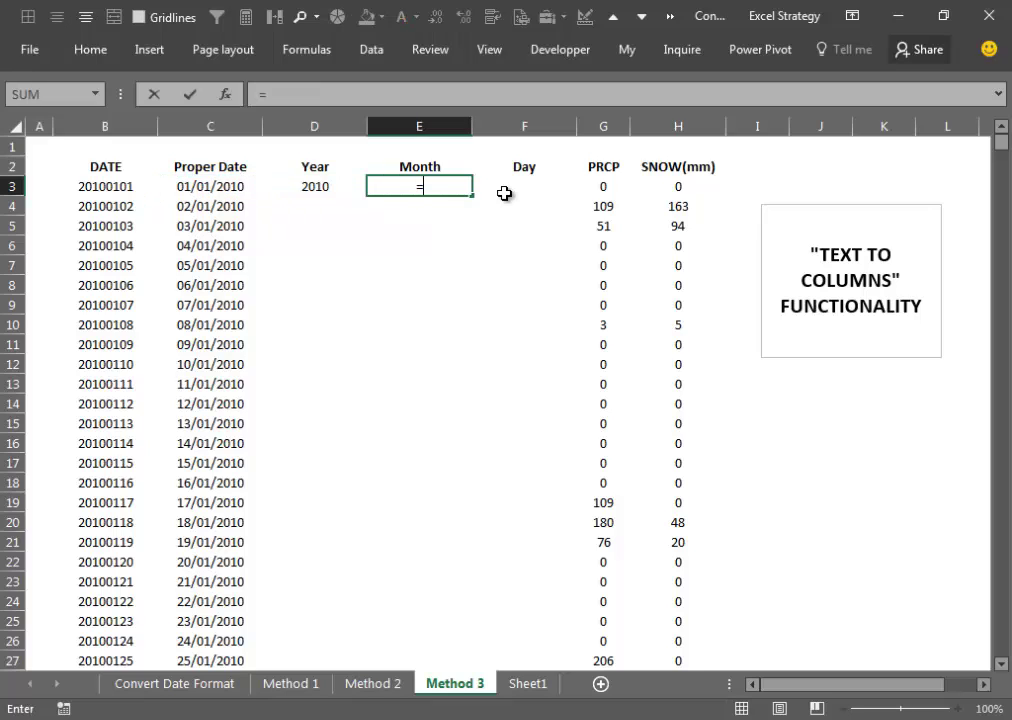
{"action": "type", "text": "month"}
{"action": "key", "text": "Tab"}
{"action": "key", "text": "Left"}
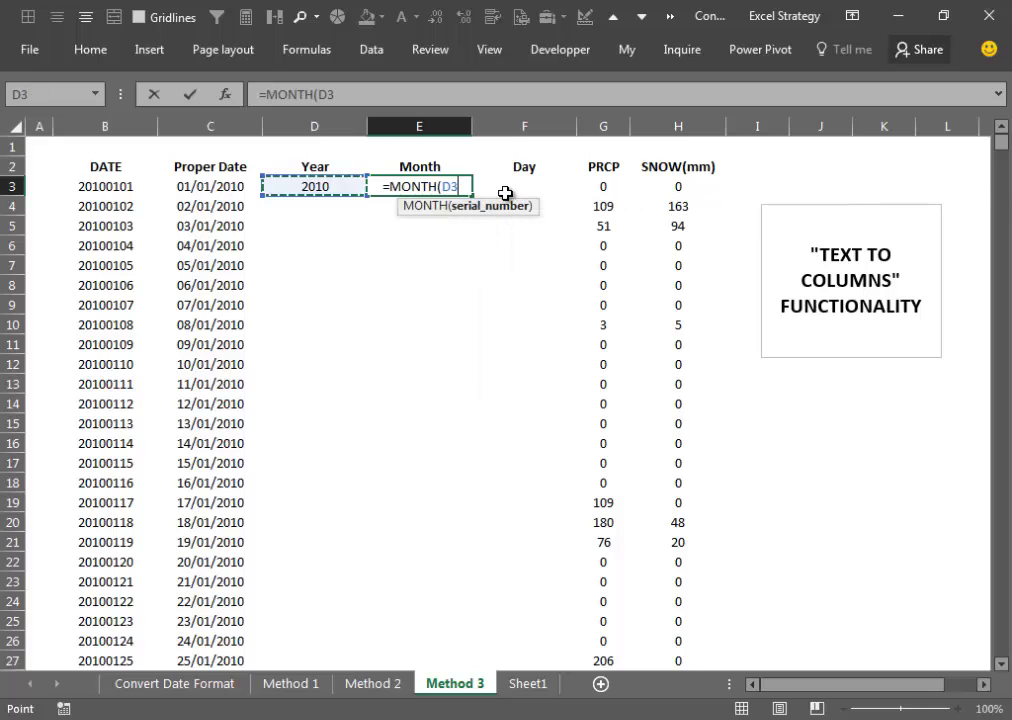
{"action": "key", "text": "Left"}
{"action": "key", "text": "Tab"}
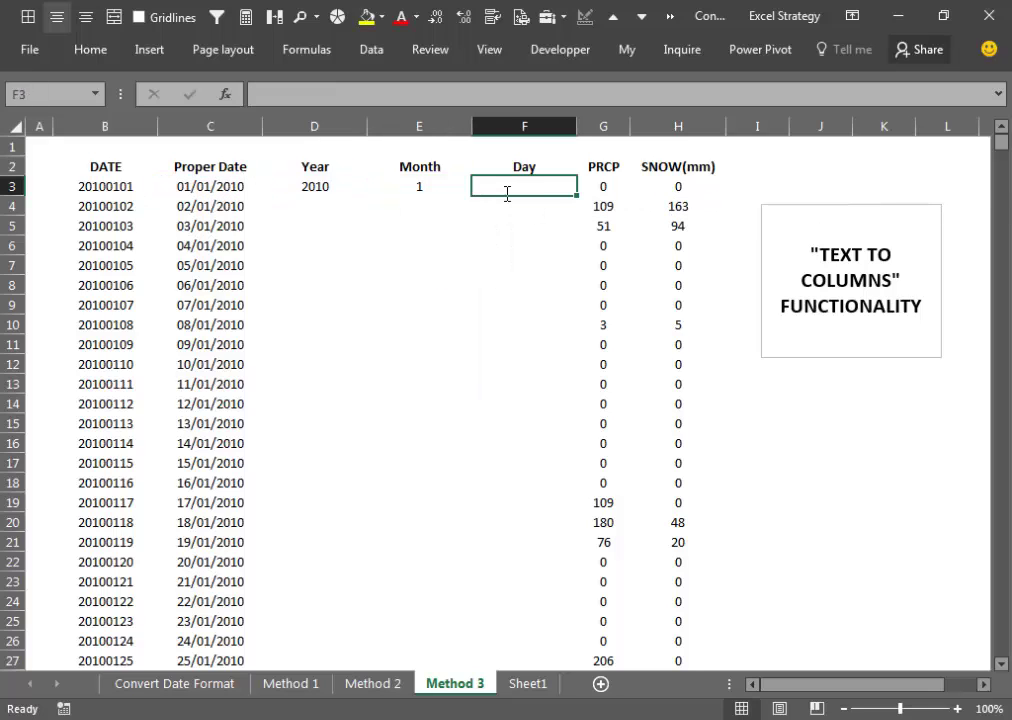
{"action": "type", "text": "=day"}
{"action": "key", "text": "Tab"}
{"action": "key", "text": "Left"}
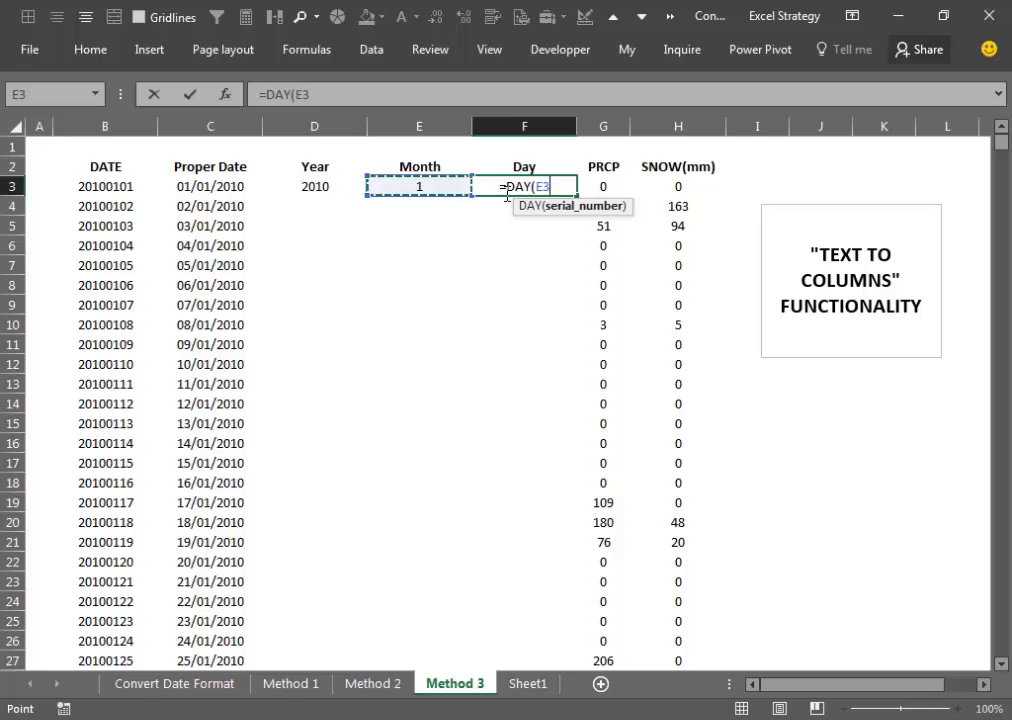
{"action": "key", "text": "Left"}
{"action": "key", "text": "Left"}
{"action": "type", "text": ")"}
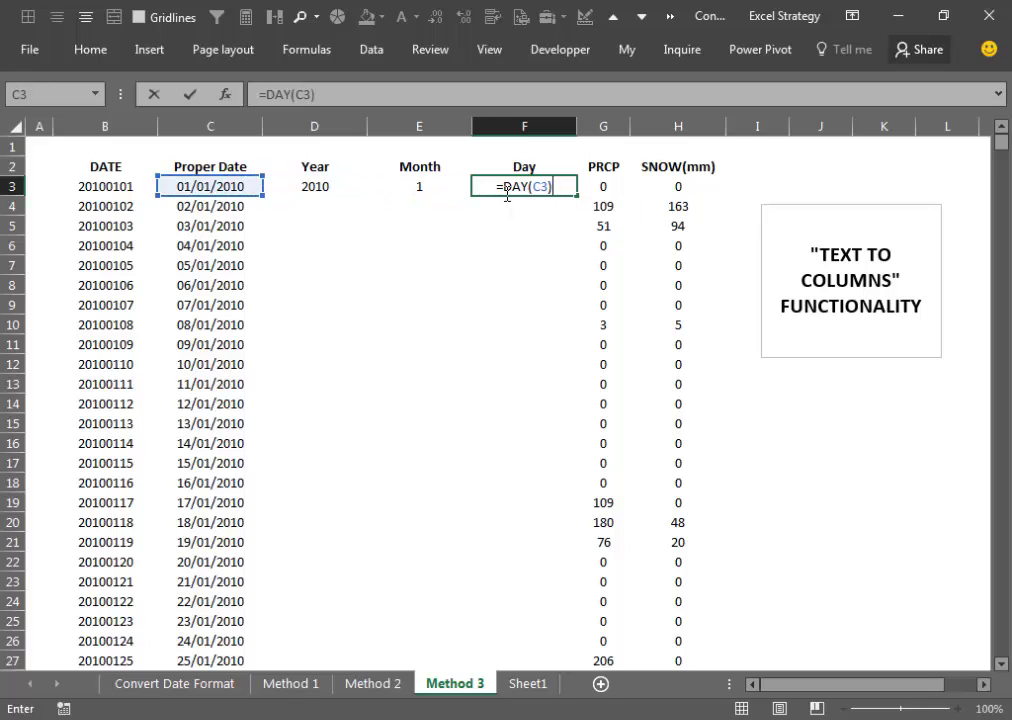
{"action": "key", "text": "ctrl+Return"}
Step: Fill the D3:F3 formulas down the table and add filters to the header row
{"action": "left_click", "coordinate": [350, 183]}
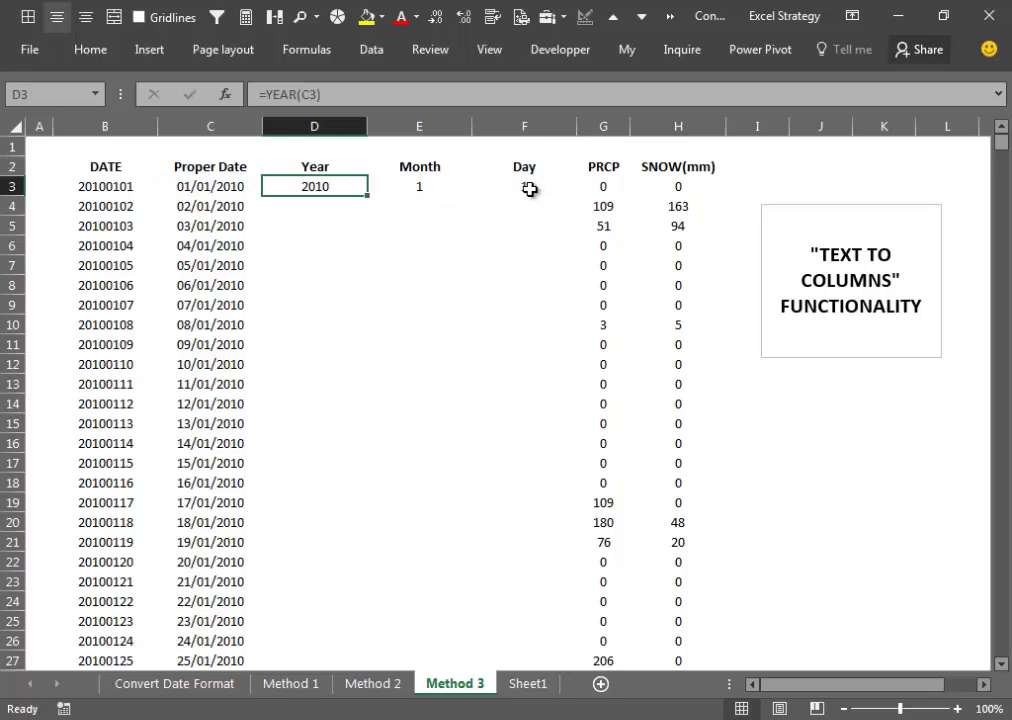
{"action": "left_click", "coordinate": [529, 189], "text": "shift"}
{"action": "double_click", "coordinate": [577, 196]}
{"action": "left_click", "coordinate": [527, 166]}
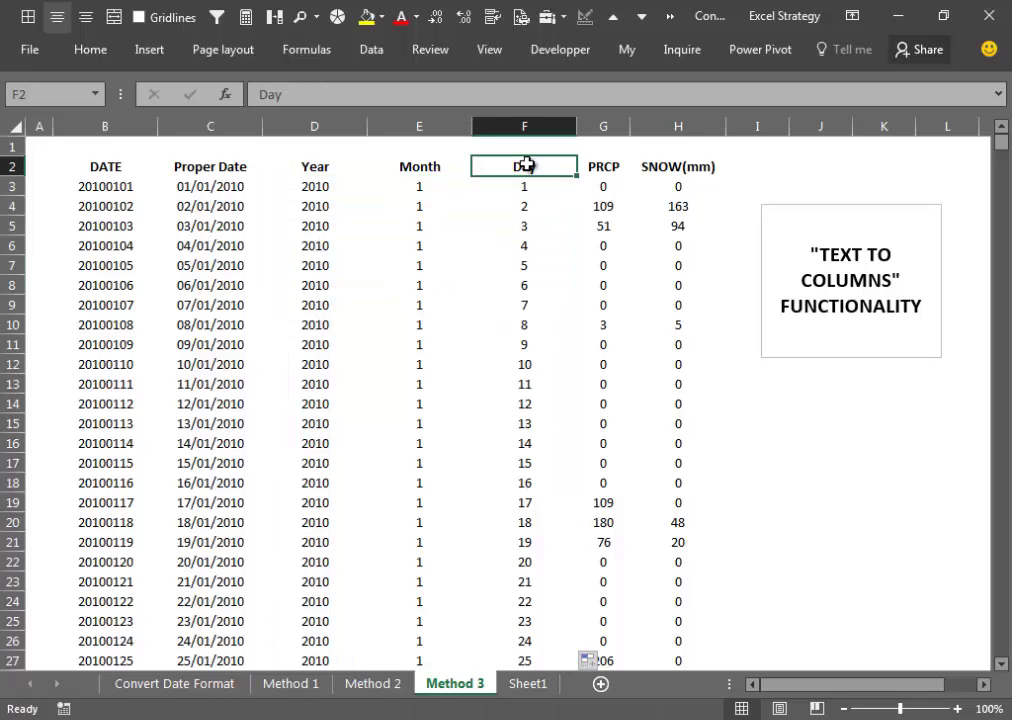
{"action": "key", "text": "ctrl+shift+l"}
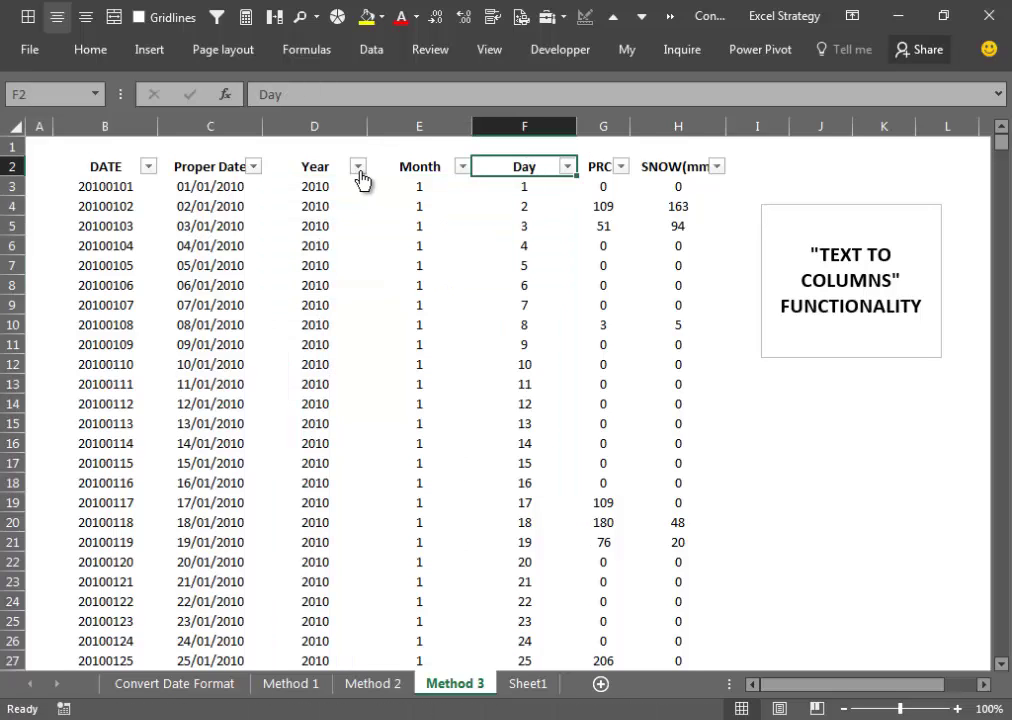